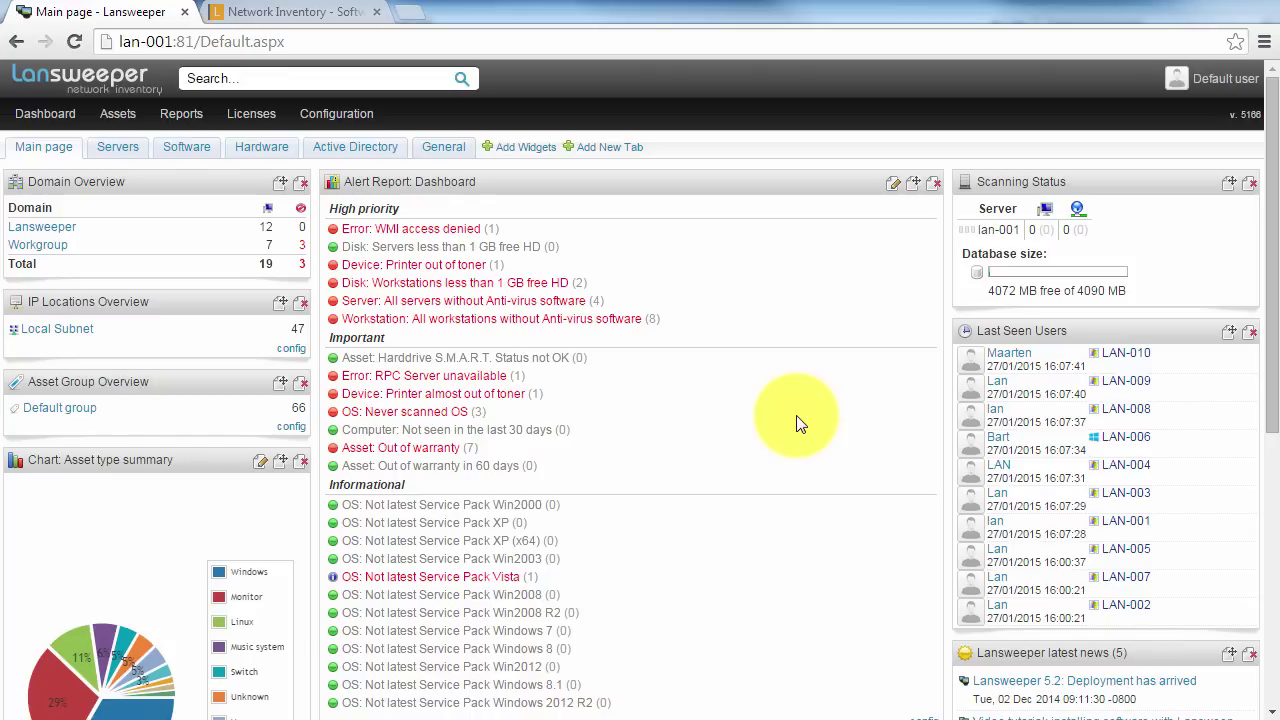
- Open the Your License page in the Lansweeper configuration to check the installed version
{"action": "mouse_move", "coordinate": [338, 113]}
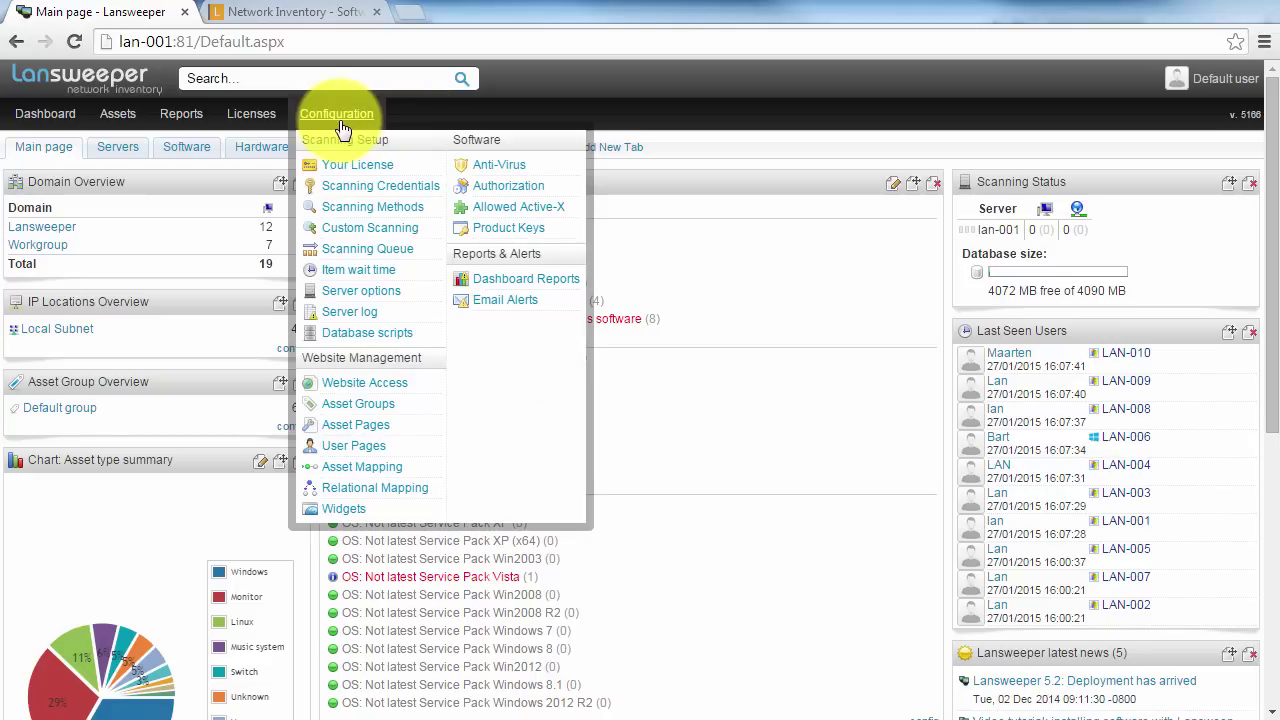
{"action": "left_click", "coordinate": [383, 170]}
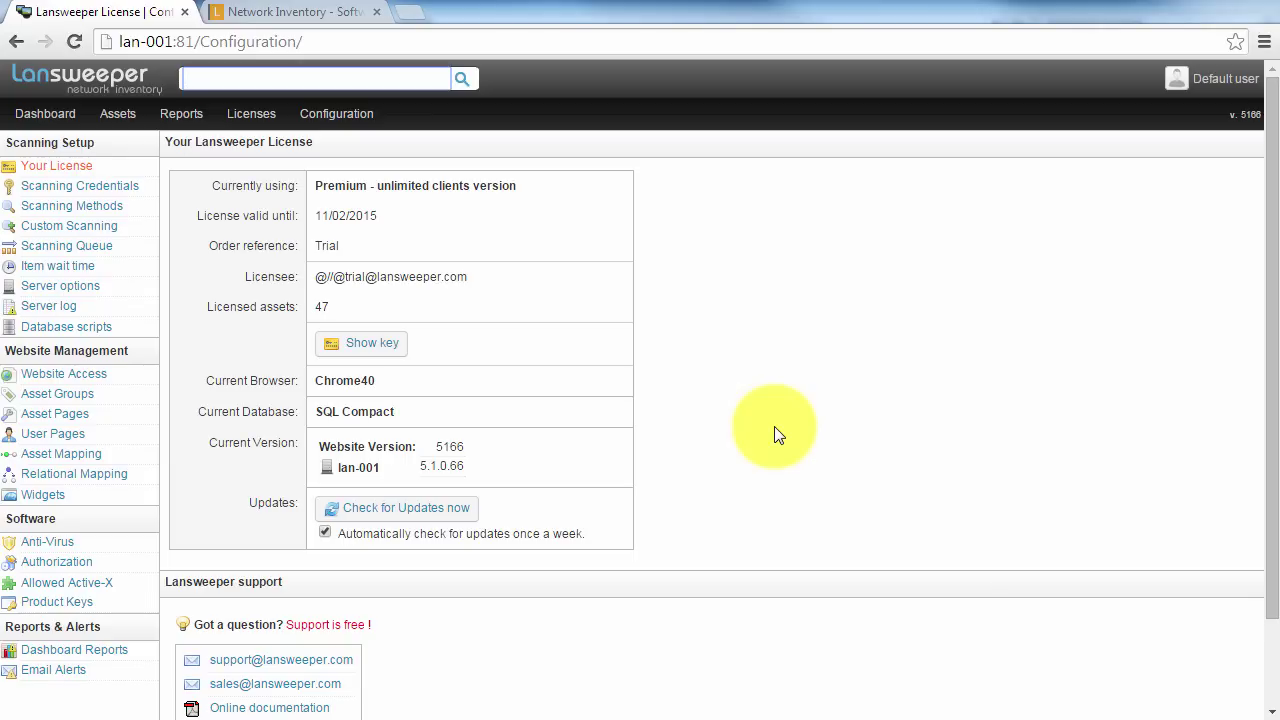
{"action": "left_click", "coordinate": [322, 15]}
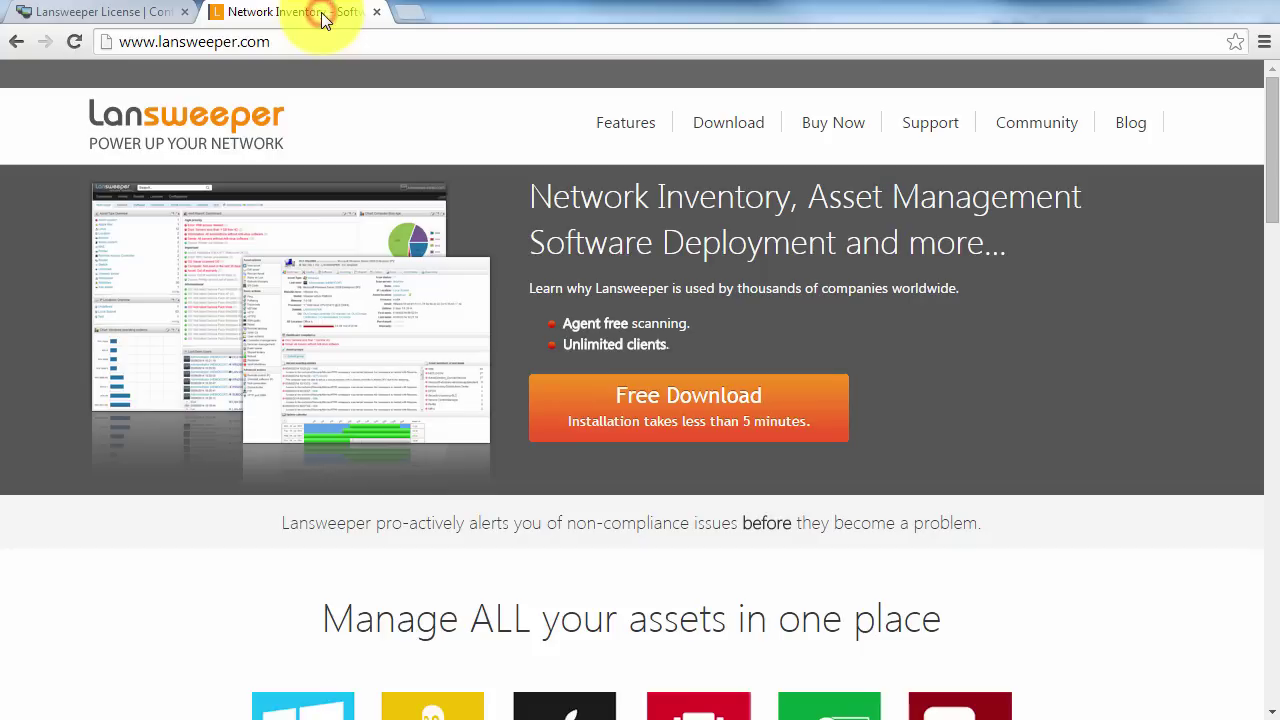
{"action": "left_click", "coordinate": [709, 126]}
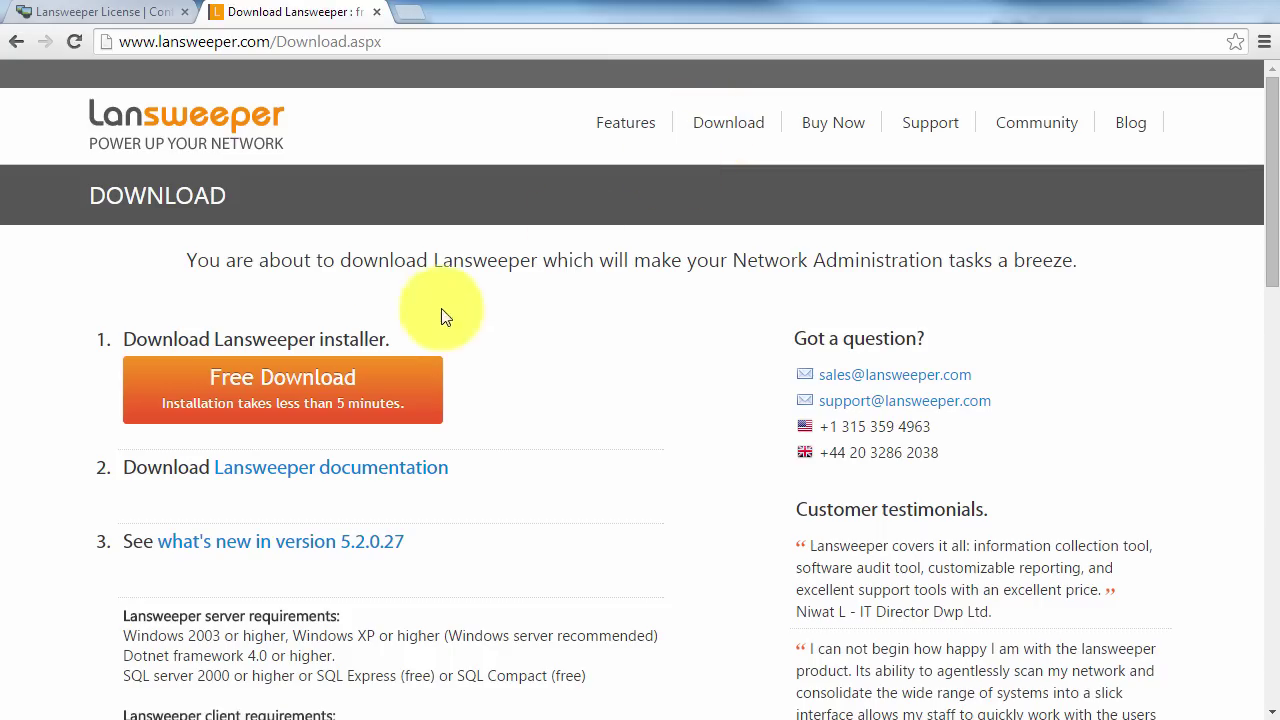
{"action": "left_click", "coordinate": [322, 397]}
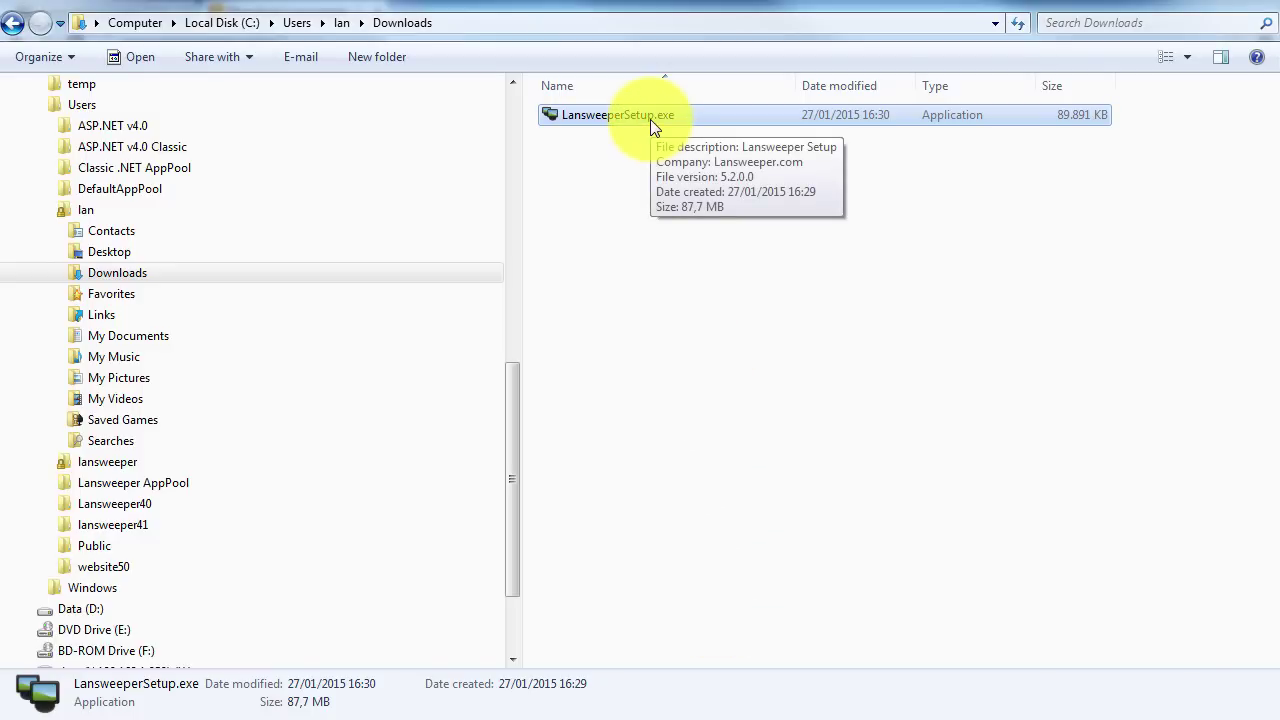
- Run LansweeperSetup.exe, accept the license agreement and upgrade the existing installation with the recommended Upgrade option
{"action": "double_click", "coordinate": [650, 119]}
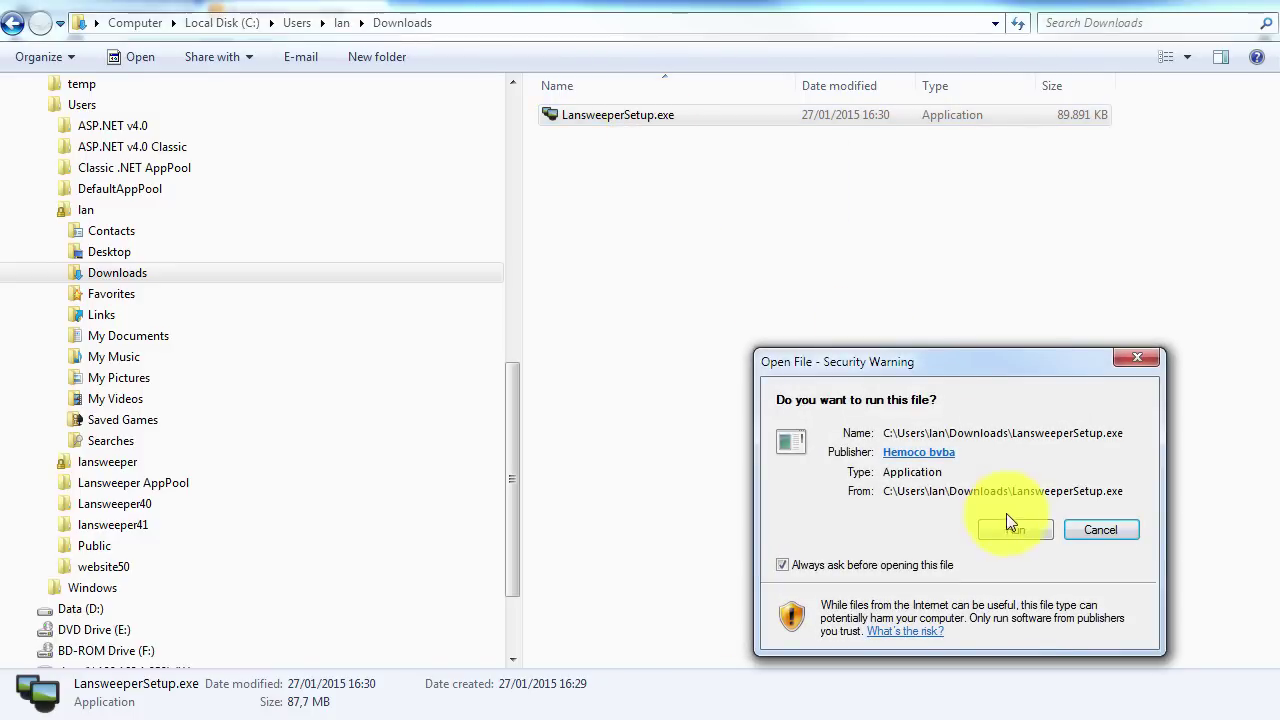
{"action": "left_click", "coordinate": [1016, 529]}
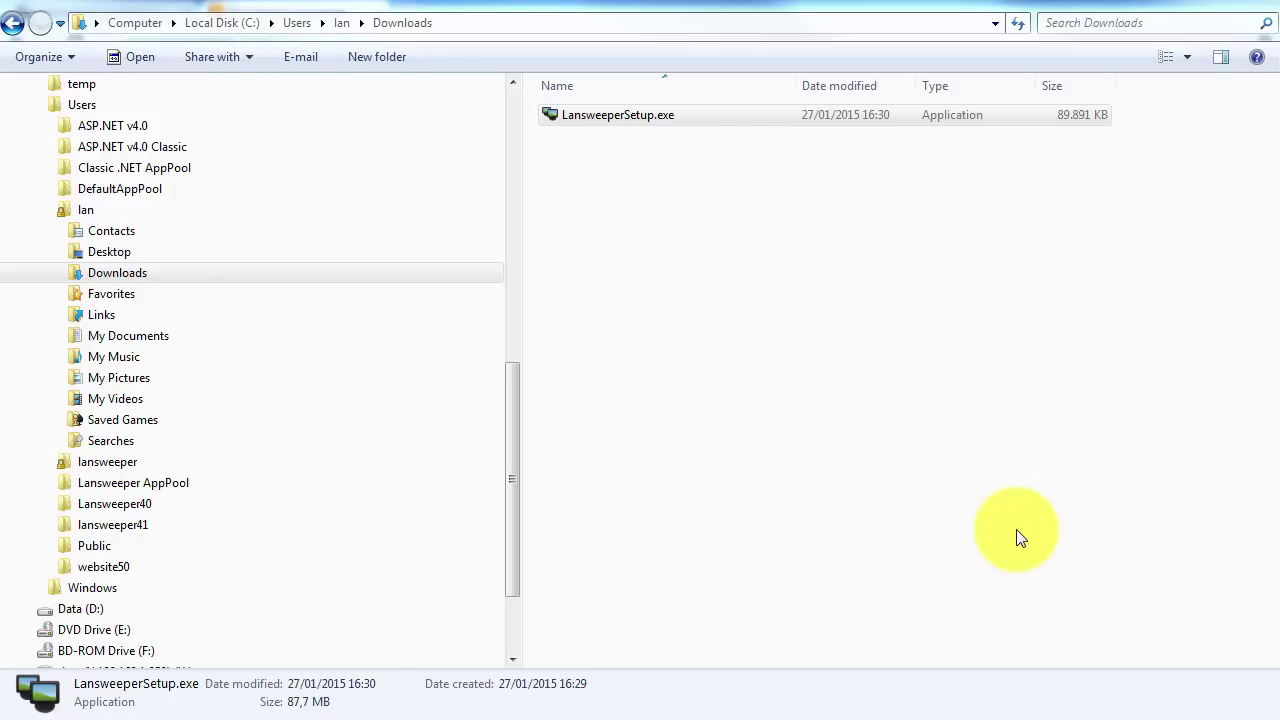
{"action": "left_click", "coordinate": [1073, 675]}
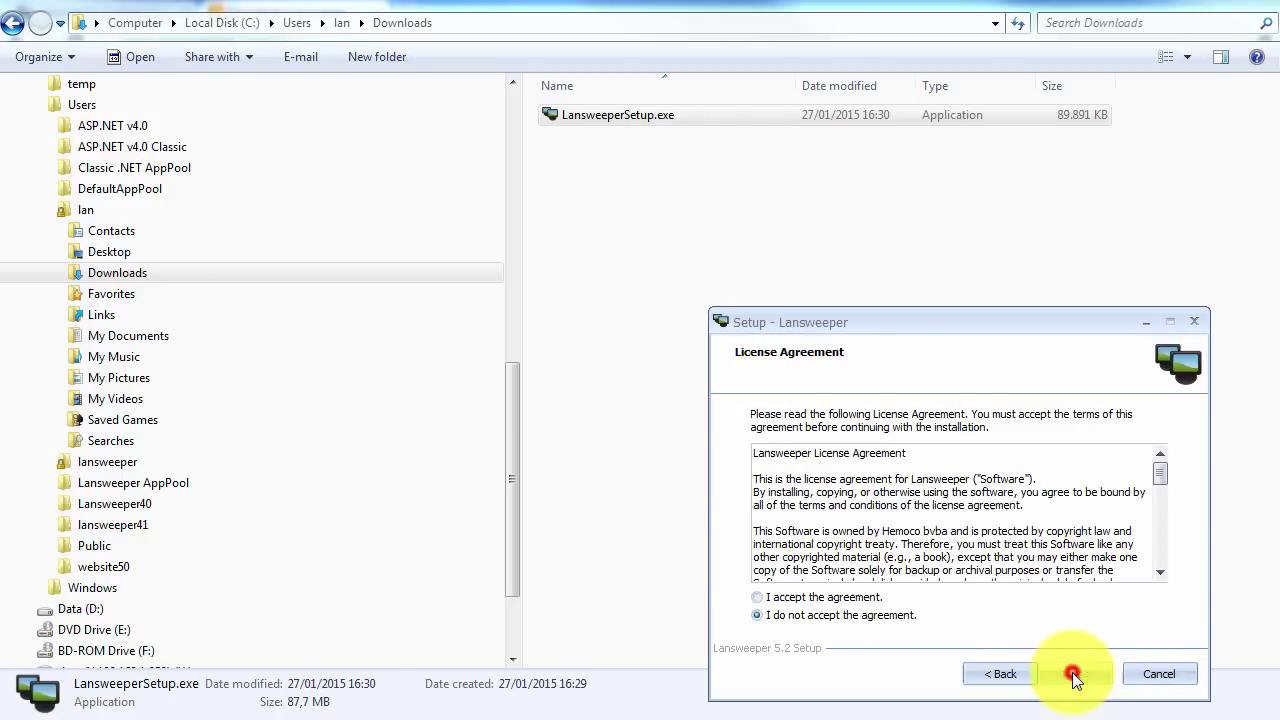
{"action": "left_click", "coordinate": [757, 597]}
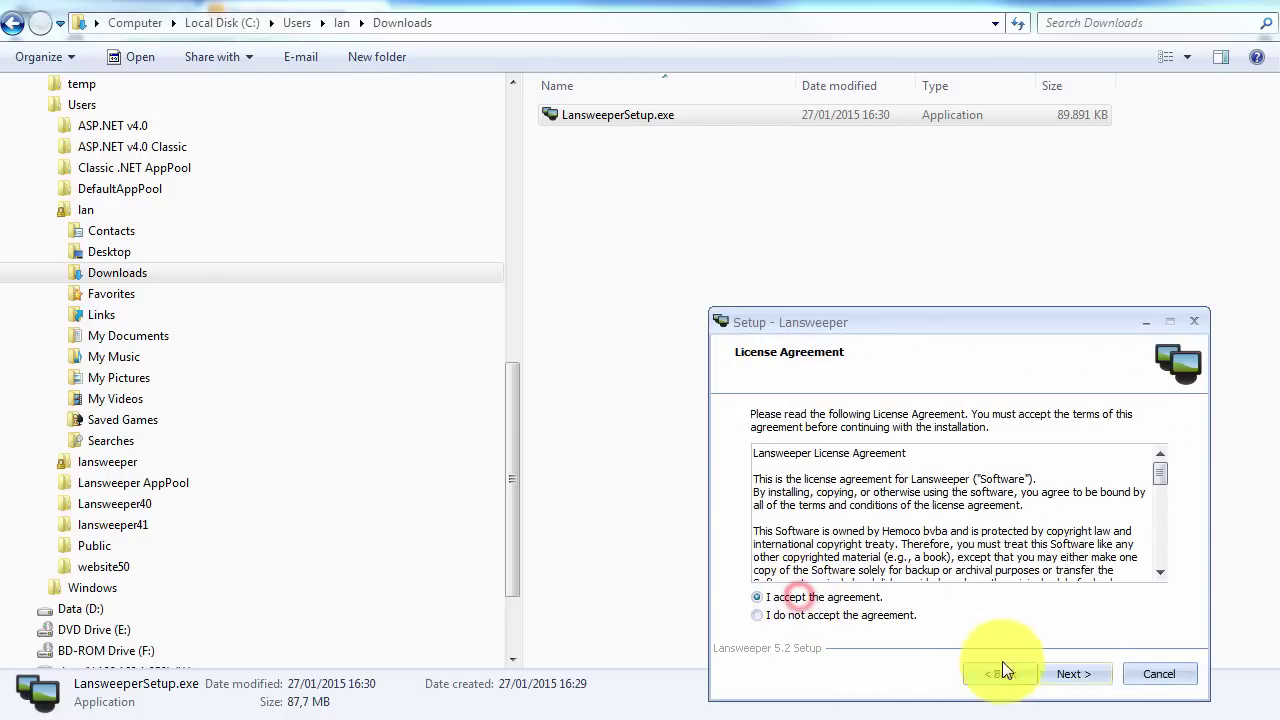
{"action": "left_click", "coordinate": [1073, 674]}
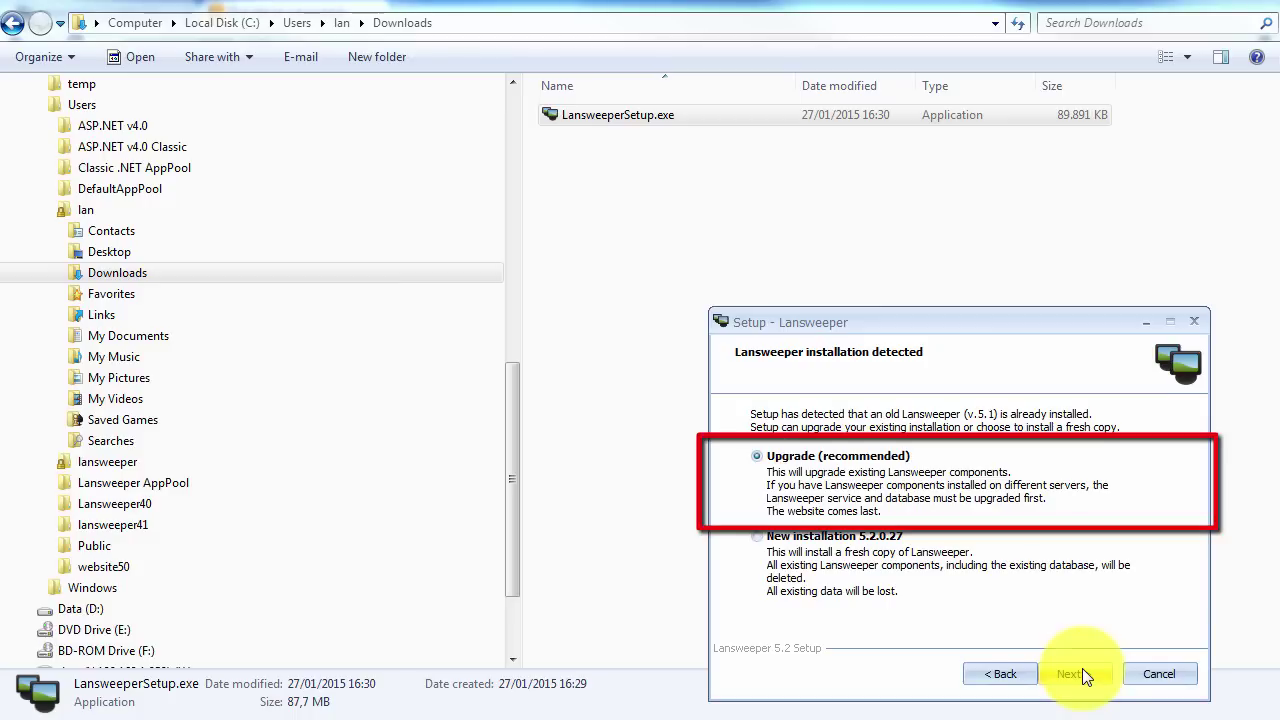
{"action": "left_click", "coordinate": [1082, 670]}
{"action": "left_click", "coordinate": [1082, 671]}
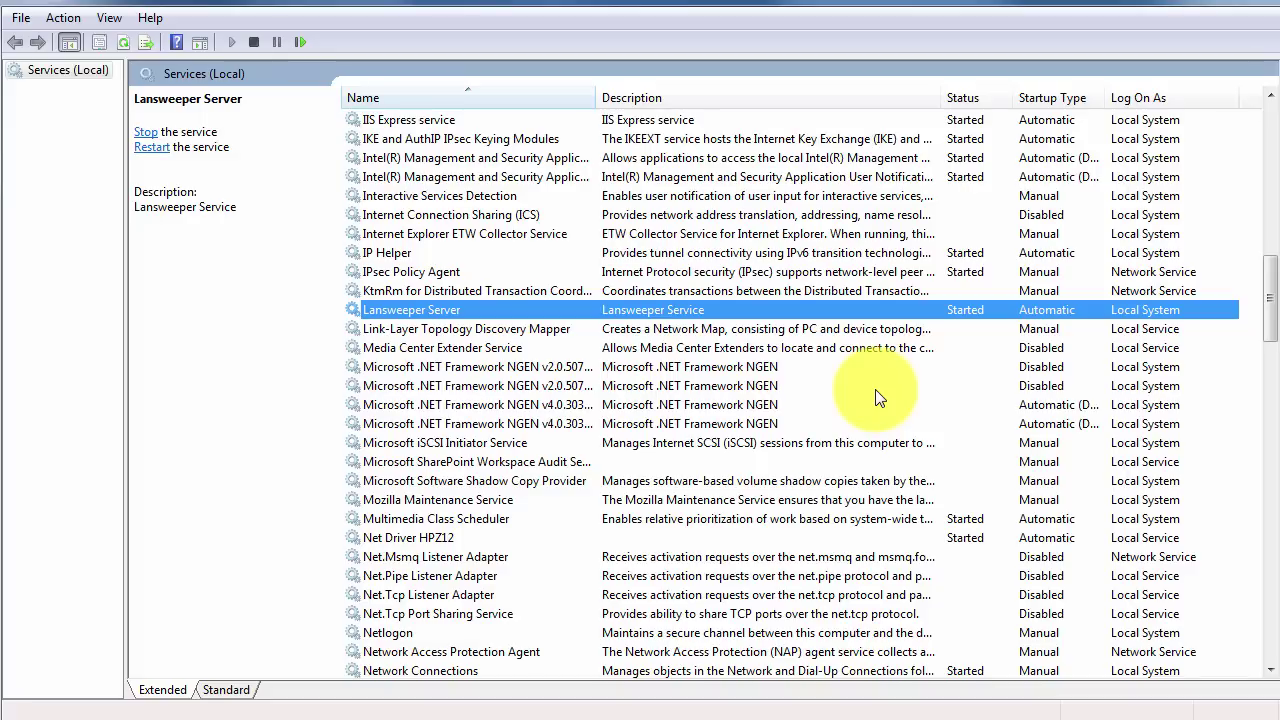
- Stop the Lansweeper Server service and the IIS Express service in Windows Services
{"action": "right_click", "coordinate": [464, 310]}
{"action": "left_click", "coordinate": [510, 345]}
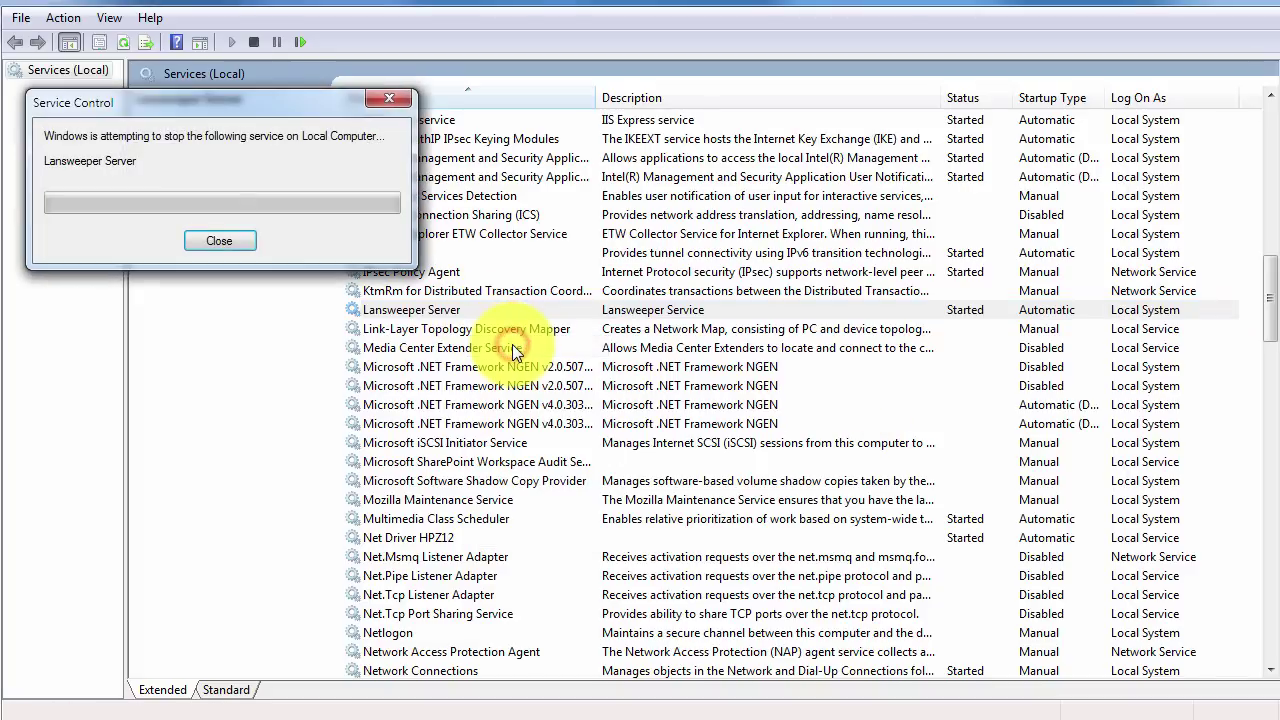
{"action": "left_click", "coordinate": [458, 121]}
{"action": "right_click", "coordinate": [463, 124]}
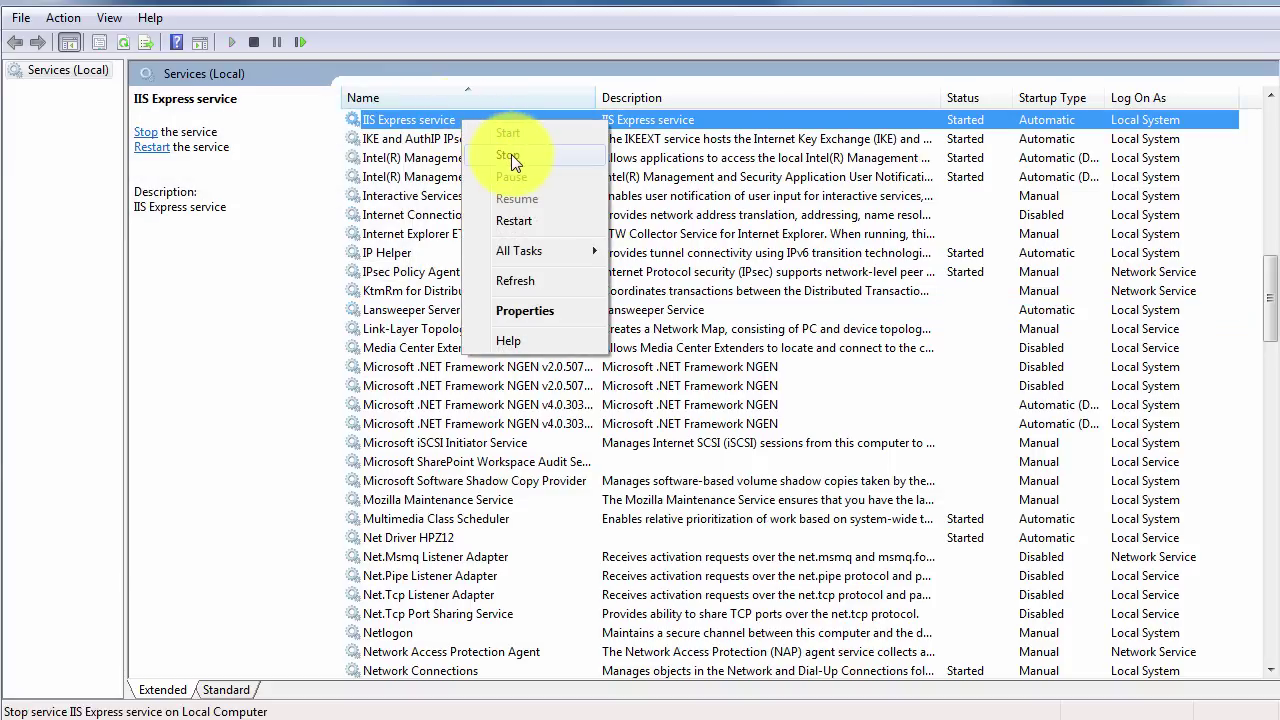
{"action": "left_click", "coordinate": [511, 154]}
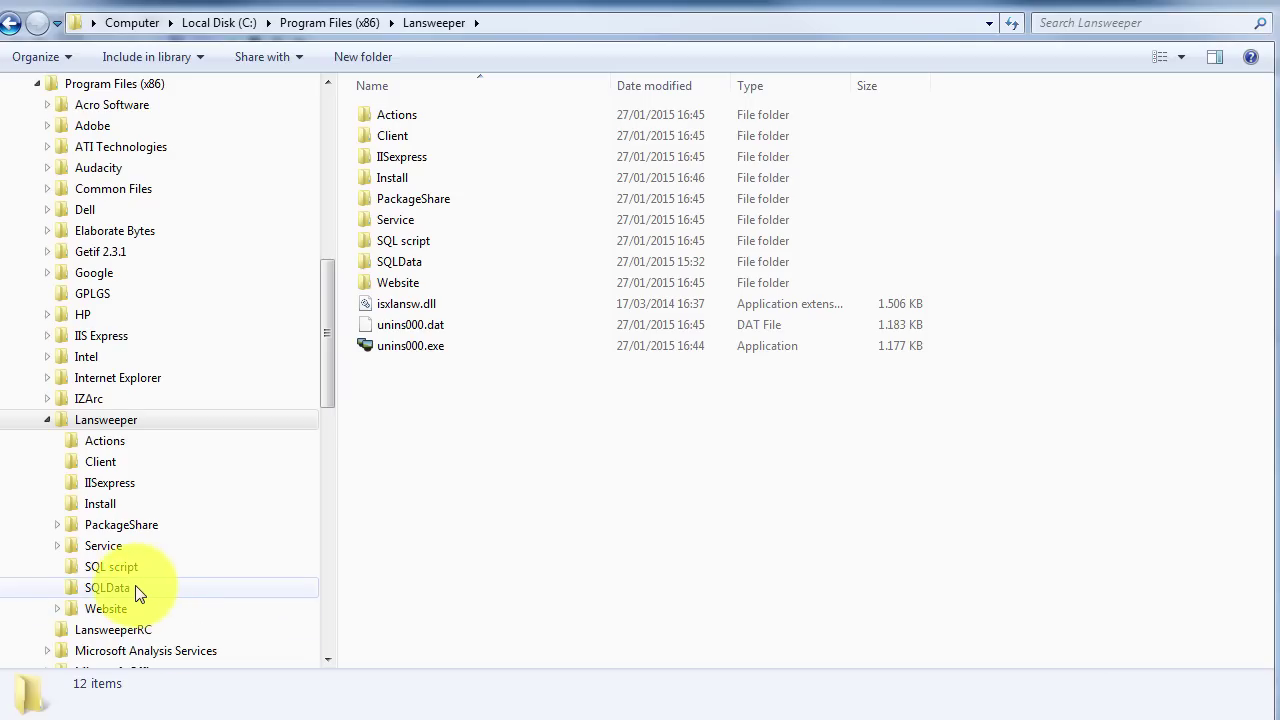
- Copy the database file lansweeperdb.sdf from Lansweeper's SQLData folder into the Backup folder under Downloads
{"action": "left_click", "coordinate": [107, 588]}
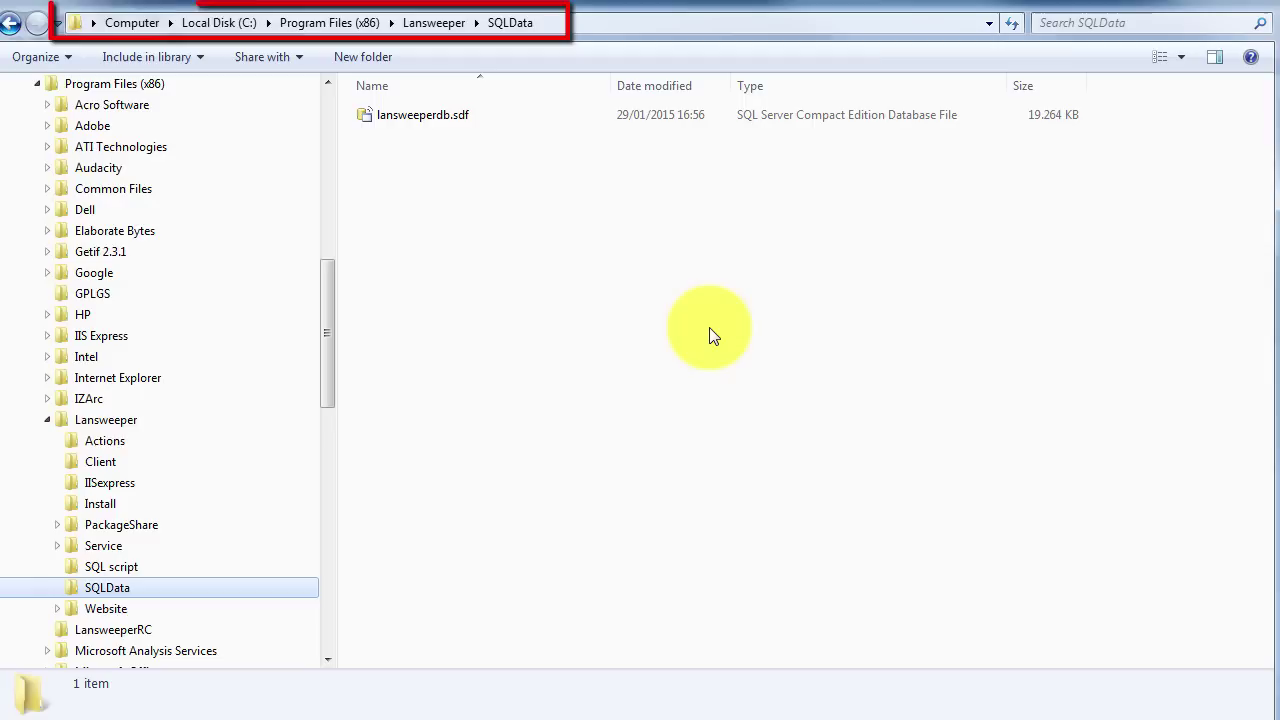
{"action": "left_click", "coordinate": [461, 119]}
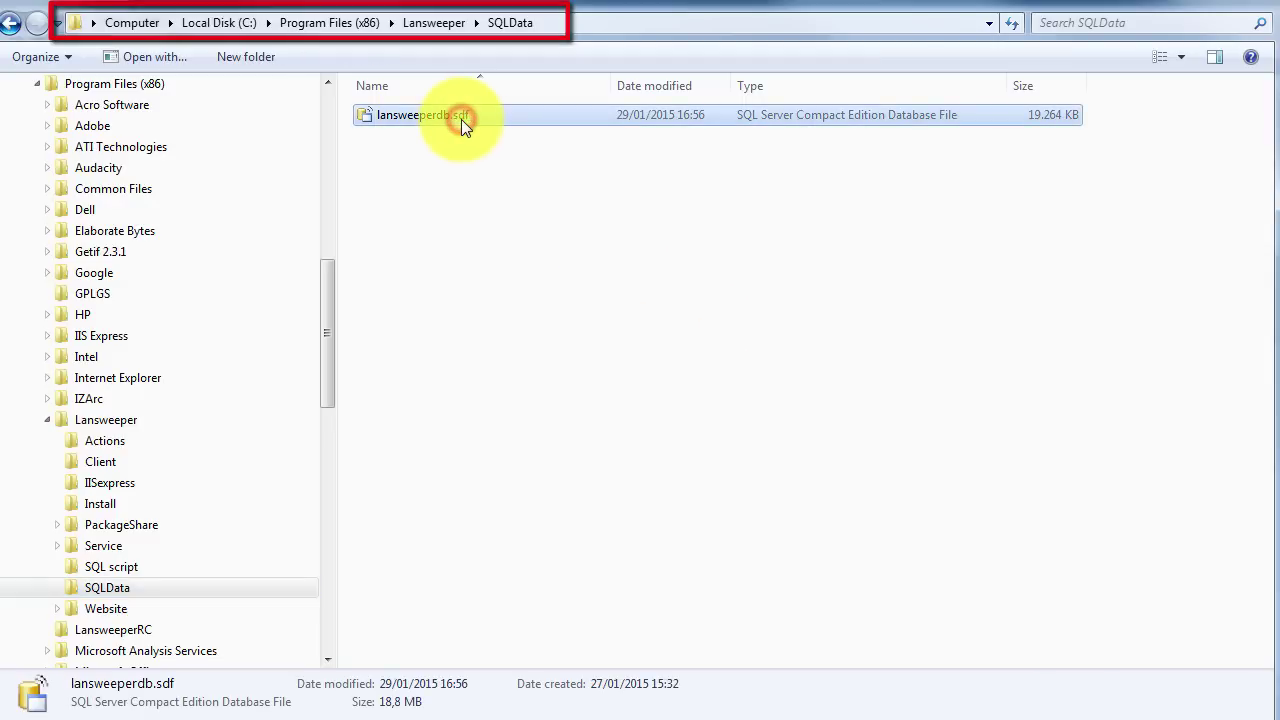
{"action": "right_click", "coordinate": [461, 119]}
{"action": "left_click", "coordinate": [534, 274]}
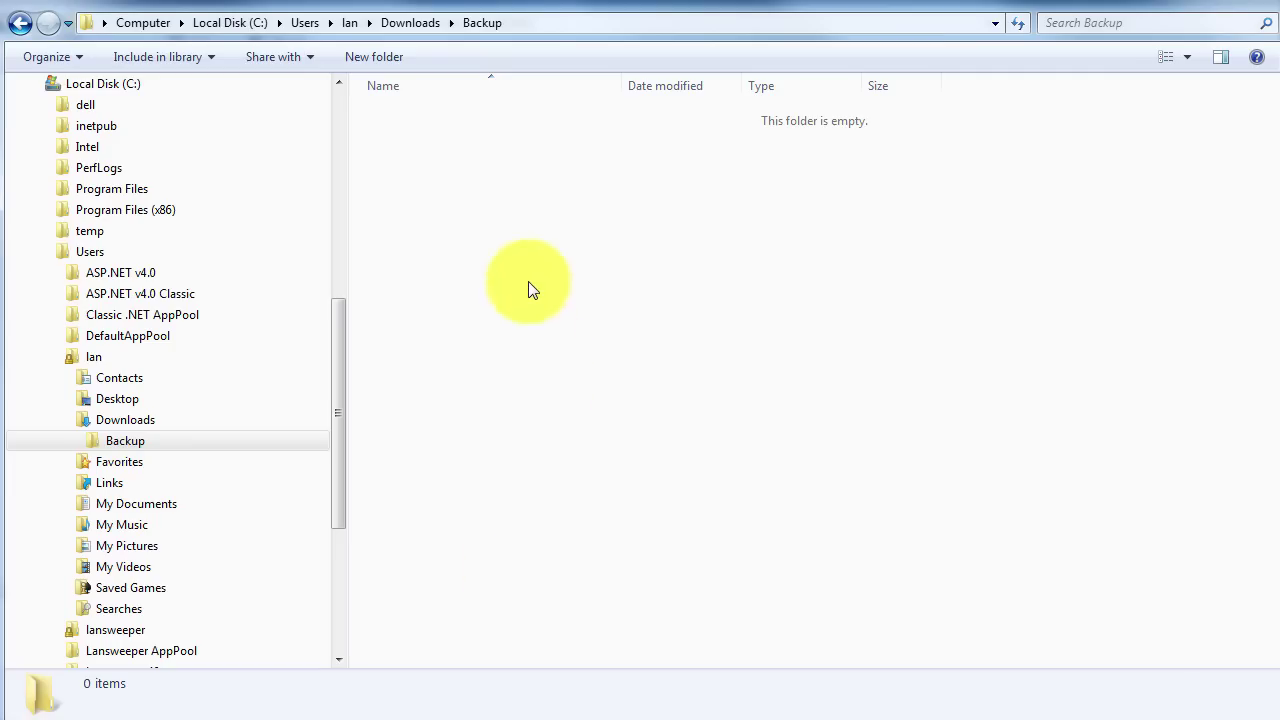
{"action": "right_click", "coordinate": [514, 246]}
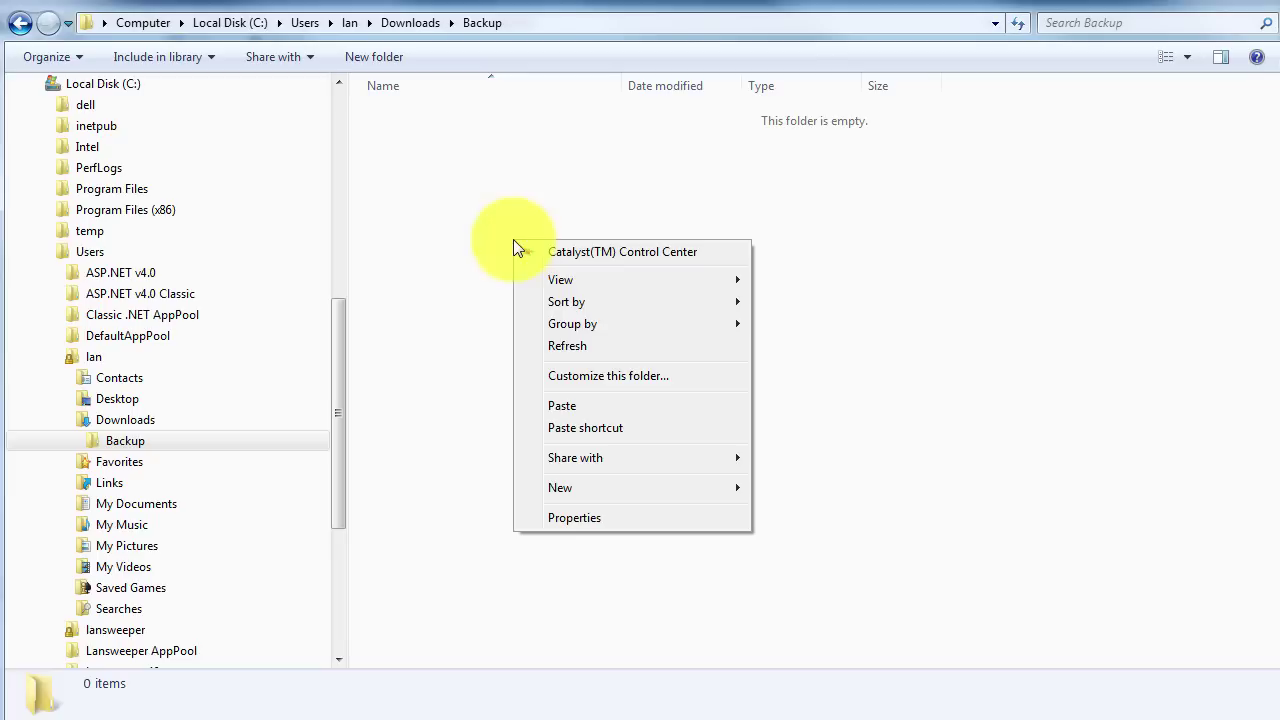
{"action": "left_click", "coordinate": [600, 403]}
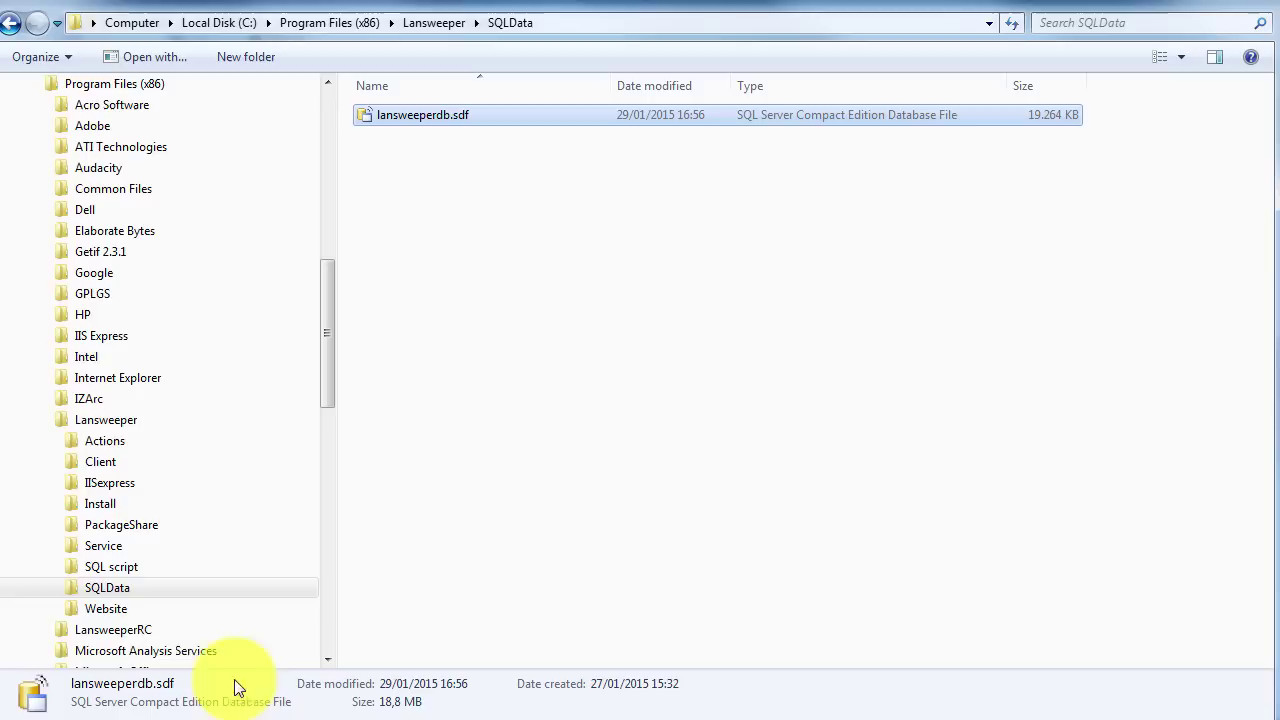
- Copy all subfolders of Lansweeper's Website folder, from actions through WidgetsCustom, into the Backup folder under Downloads
{"action": "left_click", "coordinate": [106, 609]}
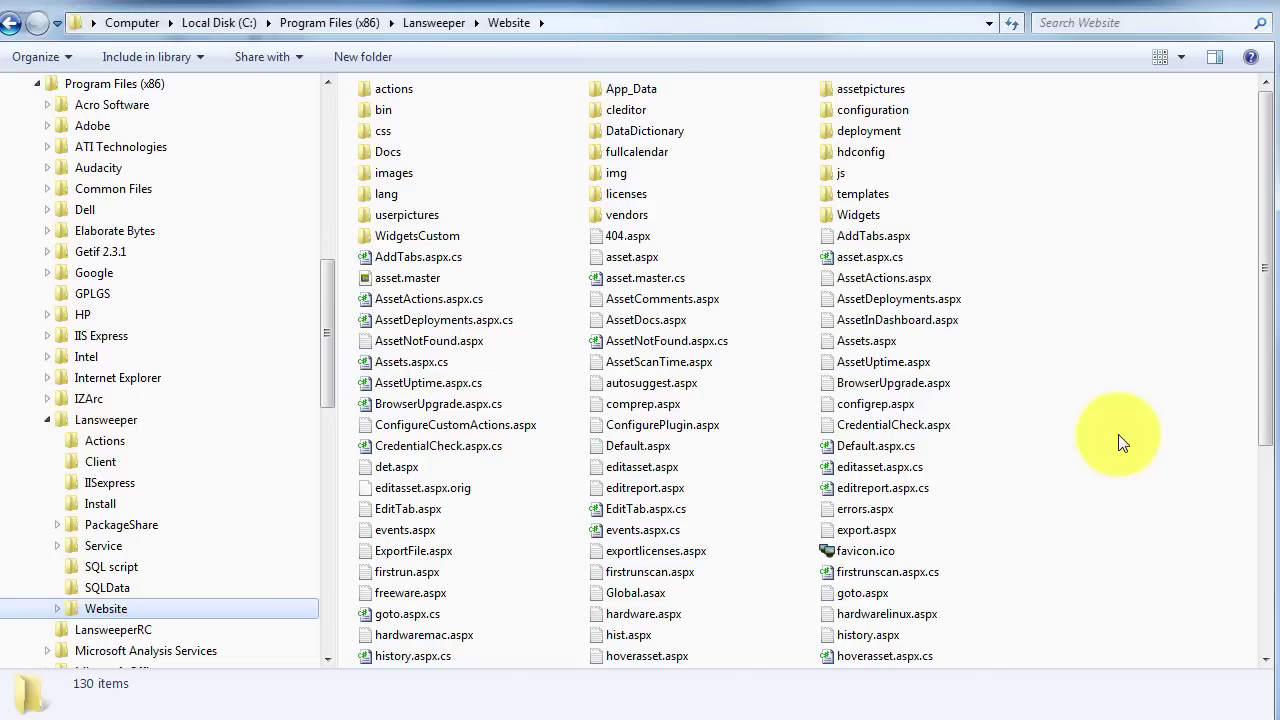
{"action": "left_click", "coordinate": [402, 92]}
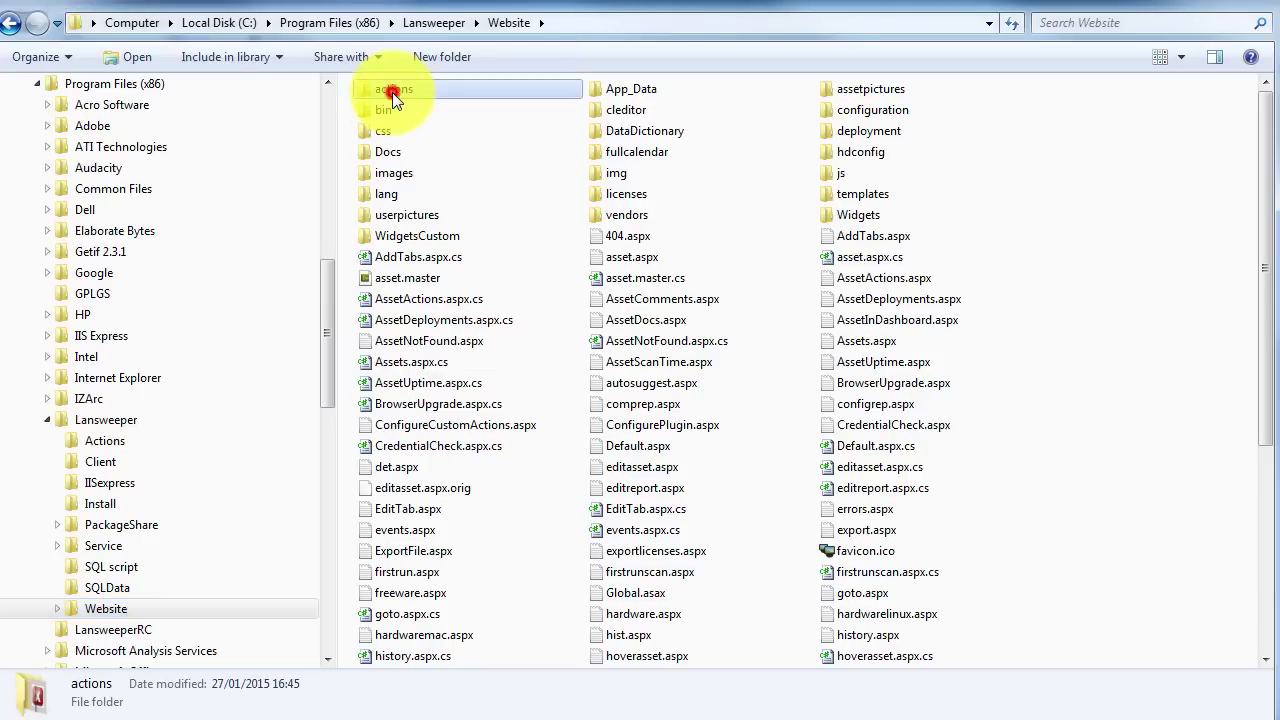
{"action": "left_click", "coordinate": [432, 237], "text": "shift"}
{"action": "right_click", "coordinate": [430, 234]}
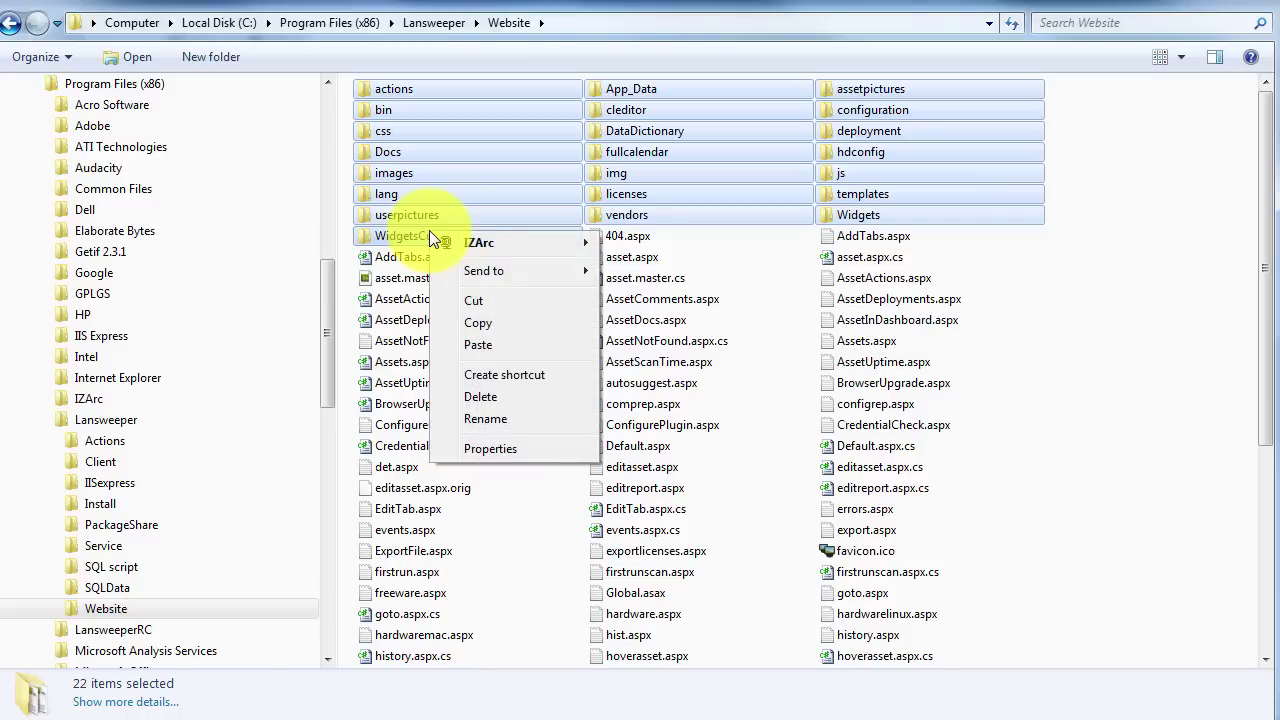
{"action": "left_click", "coordinate": [513, 322]}
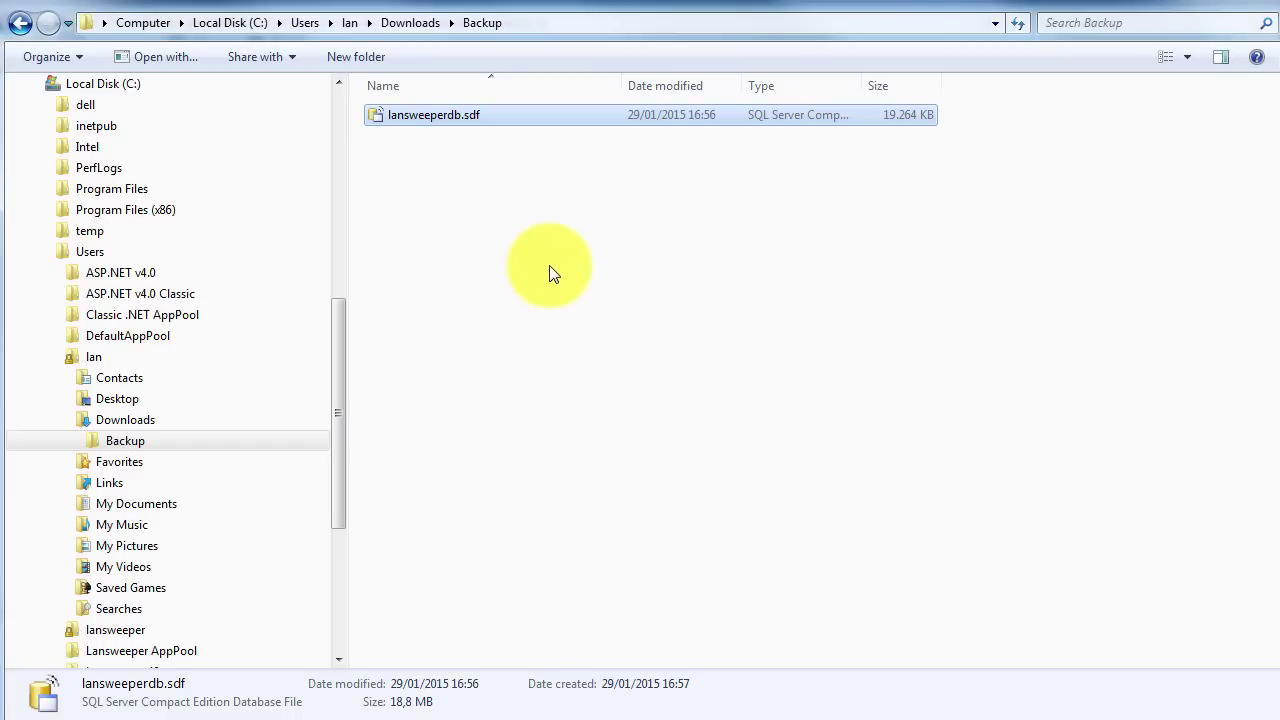
{"action": "right_click", "coordinate": [551, 268]}
{"action": "left_click", "coordinate": [627, 433]}
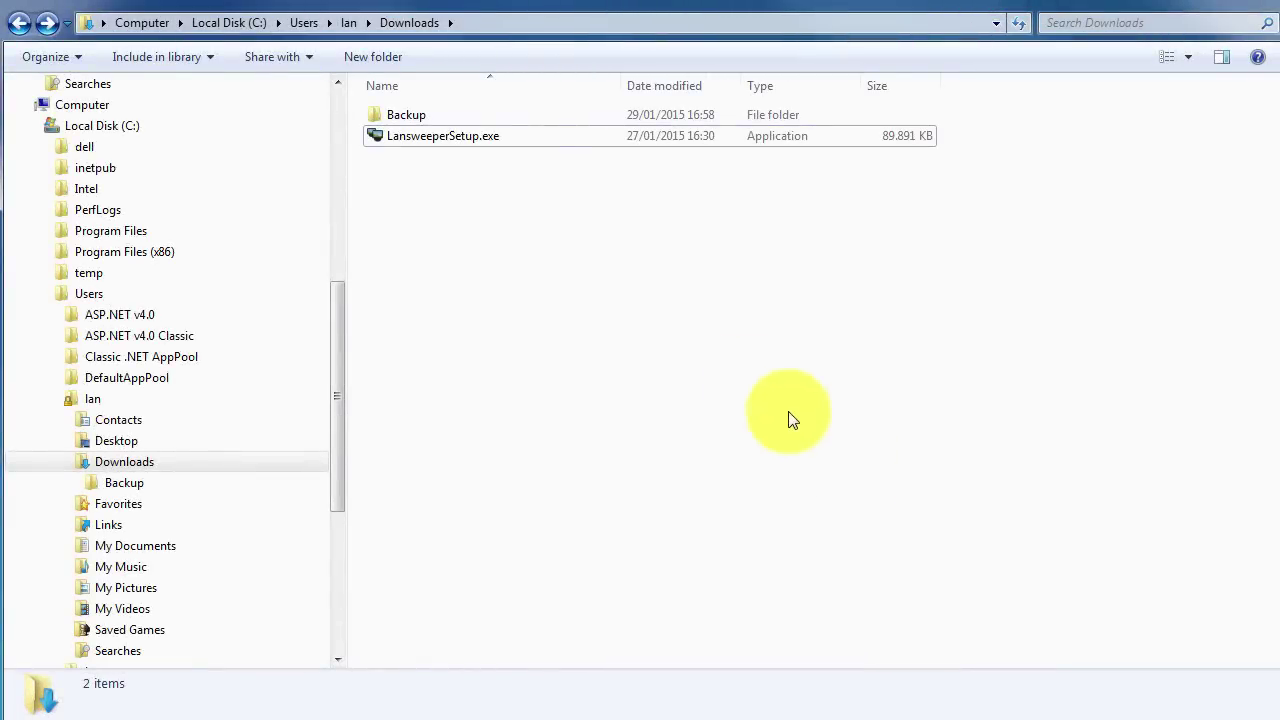
- Run LansweeperSetup.exe from Downloads, accept the license agreement and continue with New installation 5.2.0.27
{"action": "double_click", "coordinate": [470, 136]}
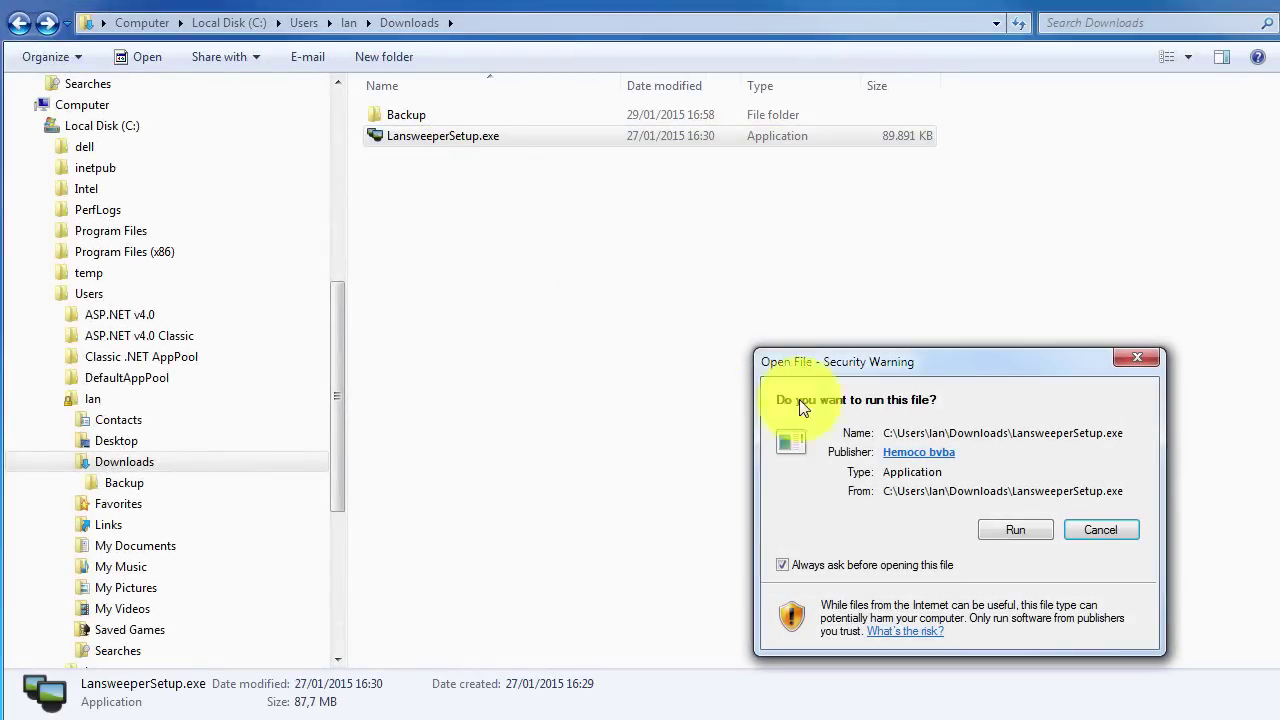
{"action": "left_click", "coordinate": [1031, 530]}
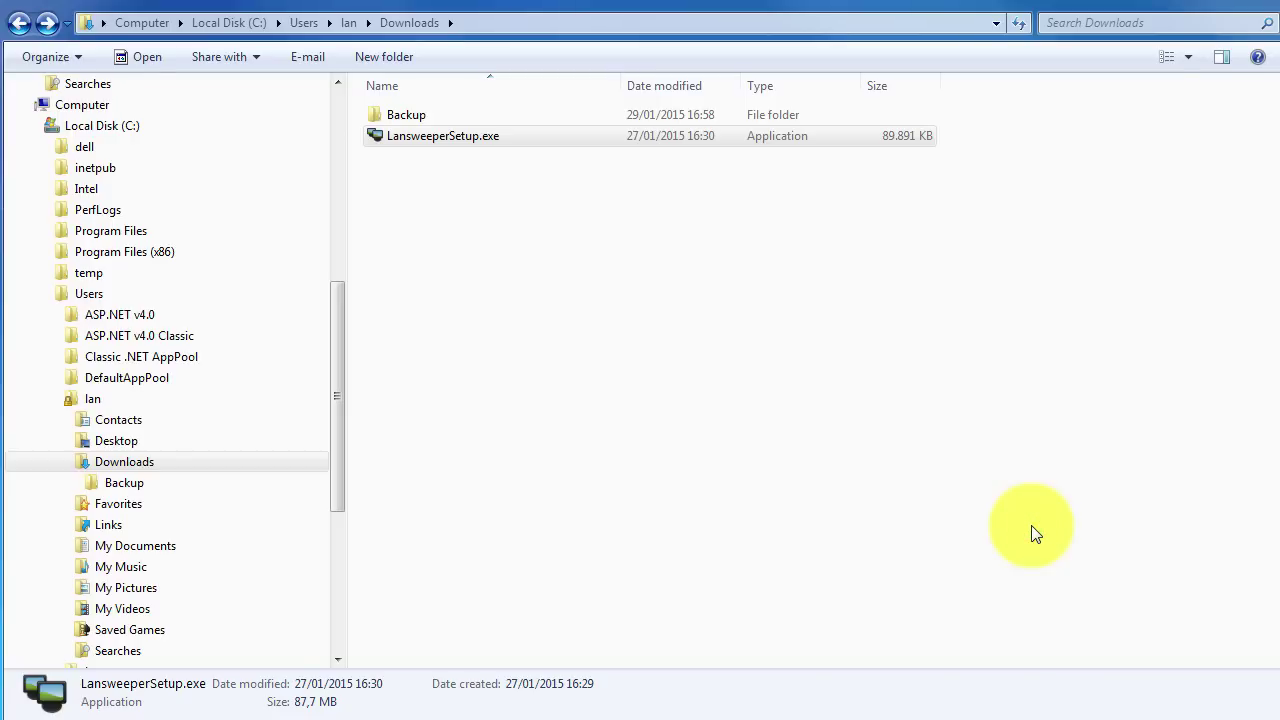
{"action": "left_click", "coordinate": [1070, 672]}
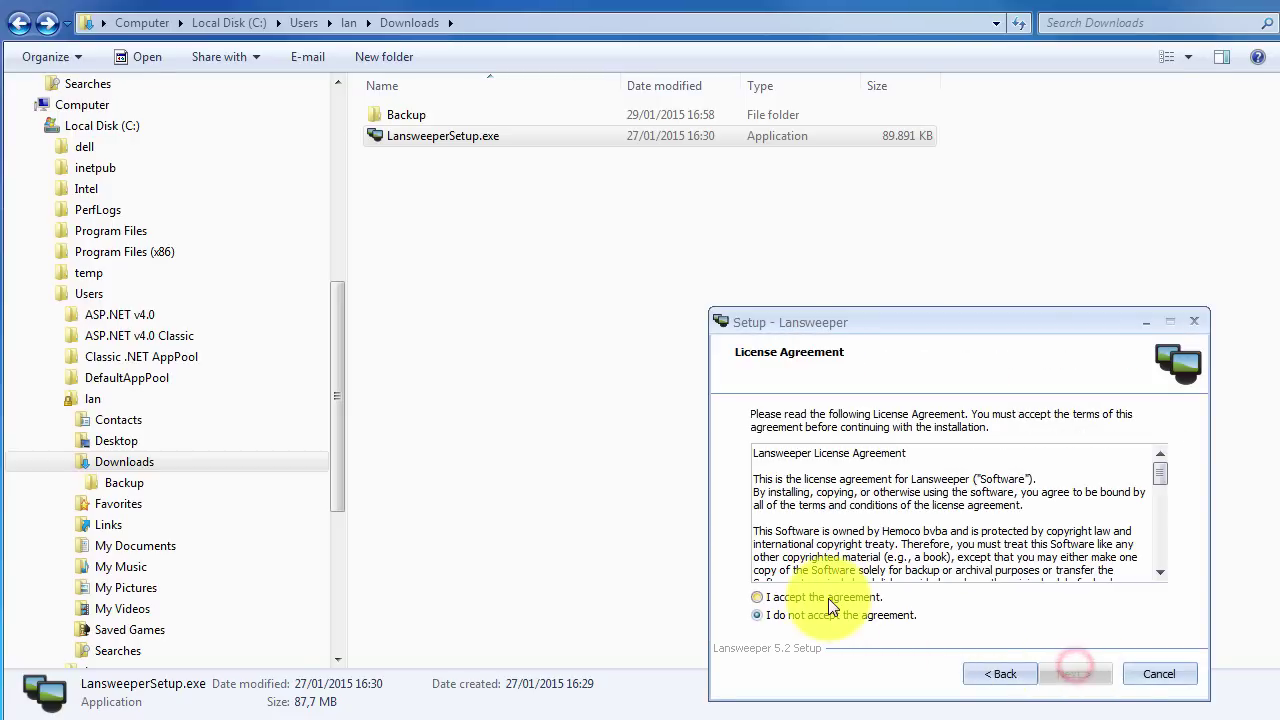
{"action": "left_click", "coordinate": [828, 600]}
{"action": "left_click", "coordinate": [1082, 670]}
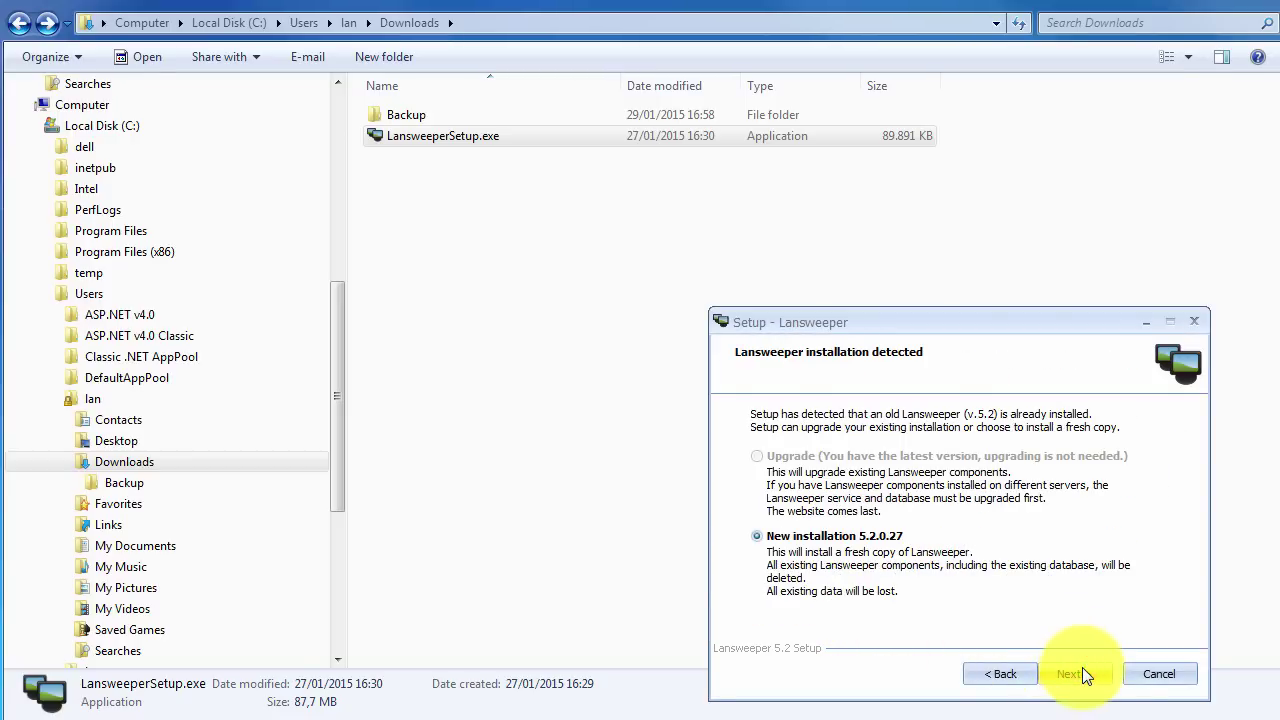
{"action": "left_click", "coordinate": [1070, 673]}
- Perform an Advanced install using SQL Server on localhost, Windows Authentication, the default web server on port 81 and folder C:\Program Files (x86)\Lansweeper
{"action": "left_click", "coordinate": [791, 459]}
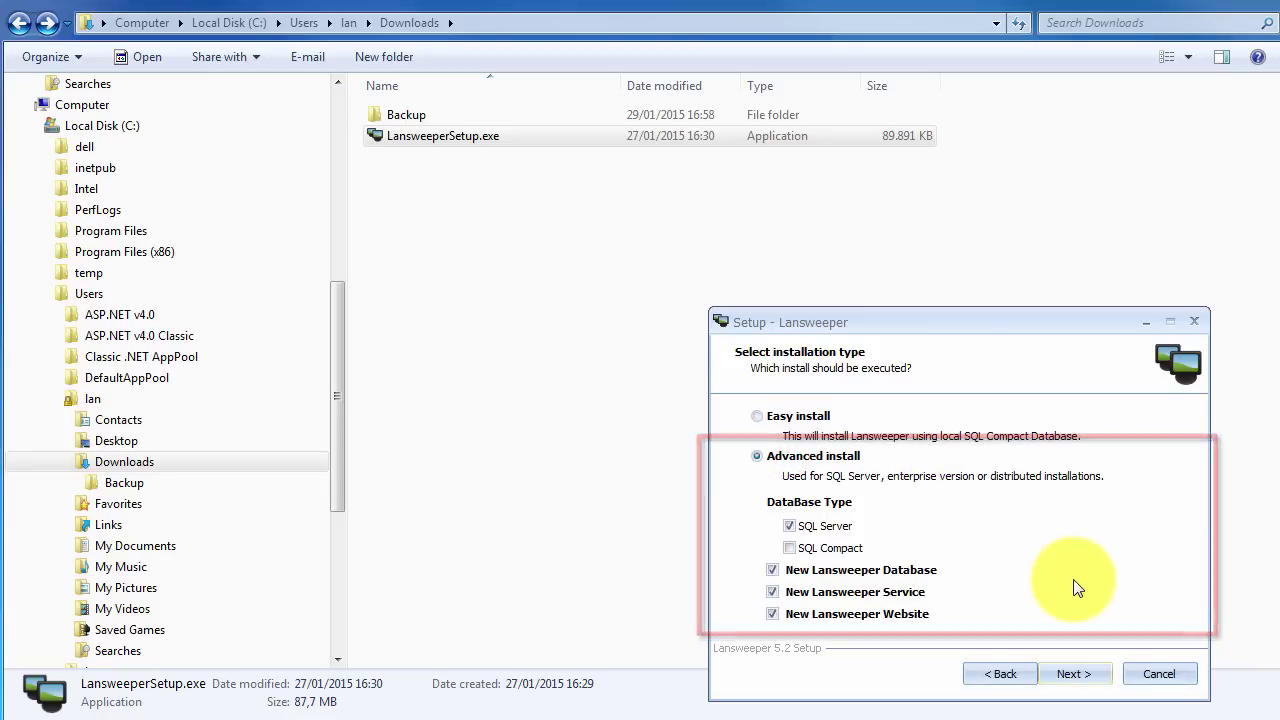
{"action": "left_click", "coordinate": [1085, 668]}
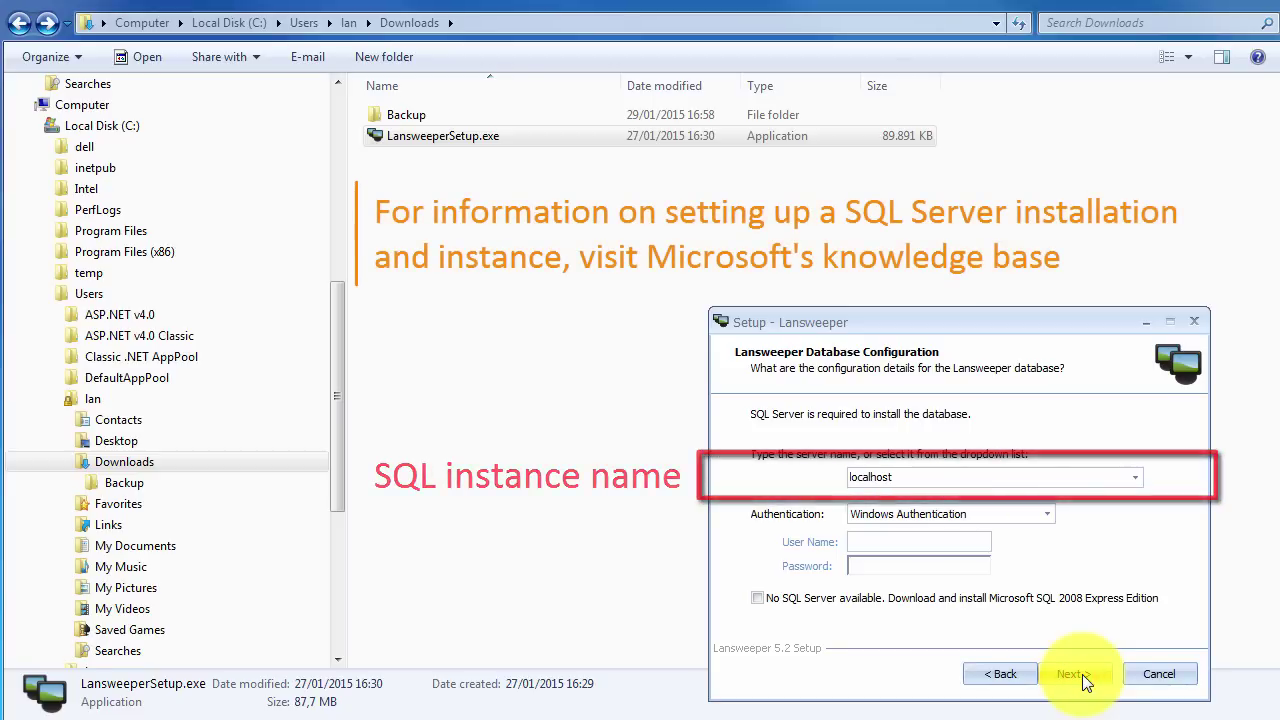
{"action": "left_click", "coordinate": [1086, 679]}
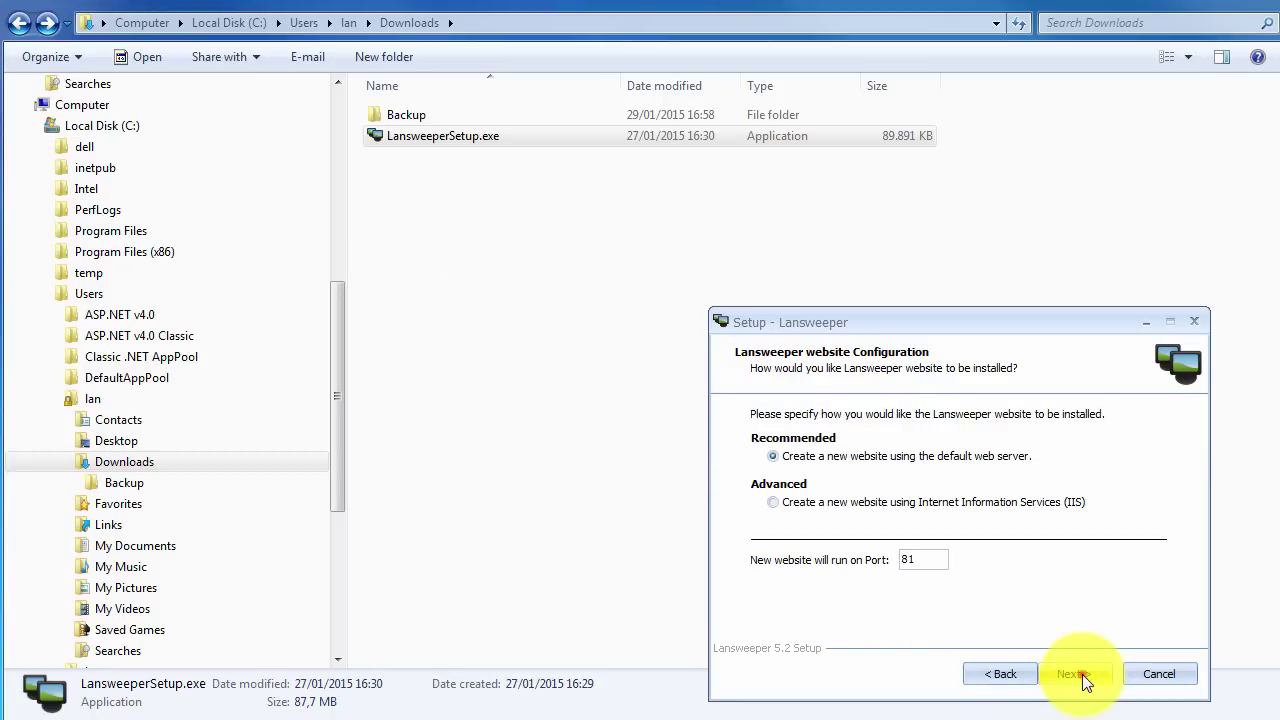
{"action": "left_click", "coordinate": [1086, 679]}
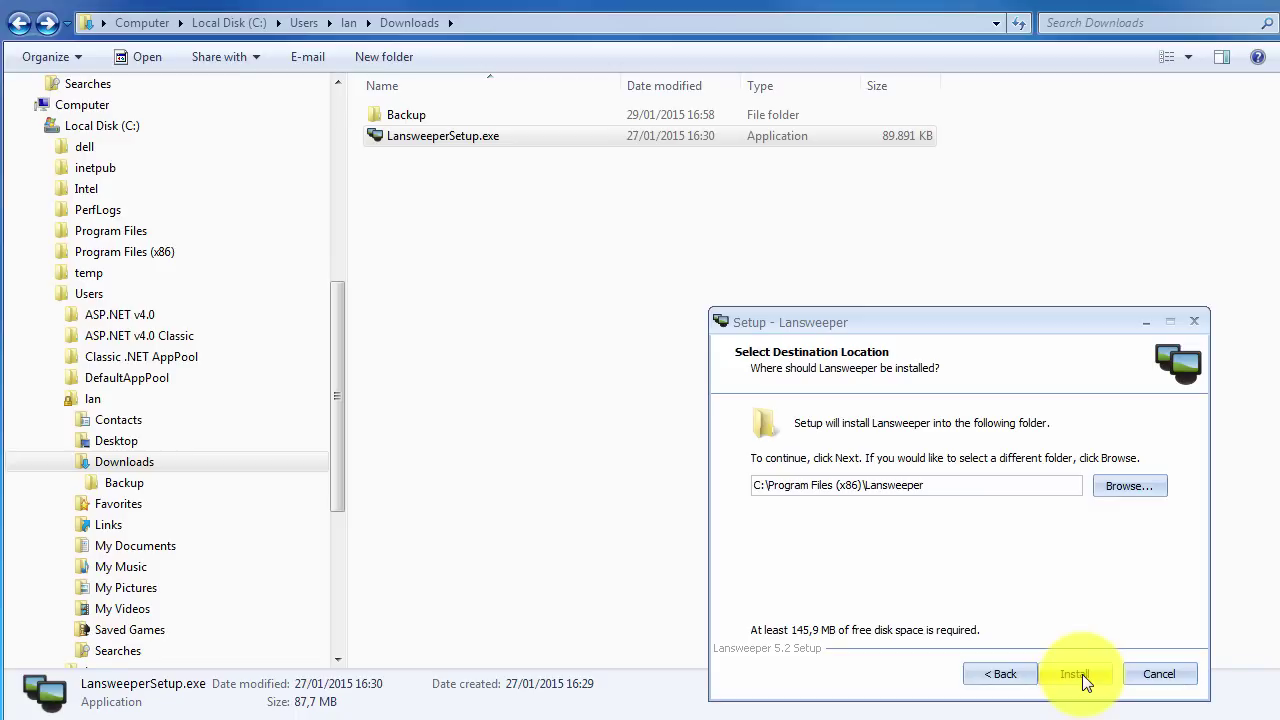
{"action": "left_click", "coordinate": [1082, 674]}
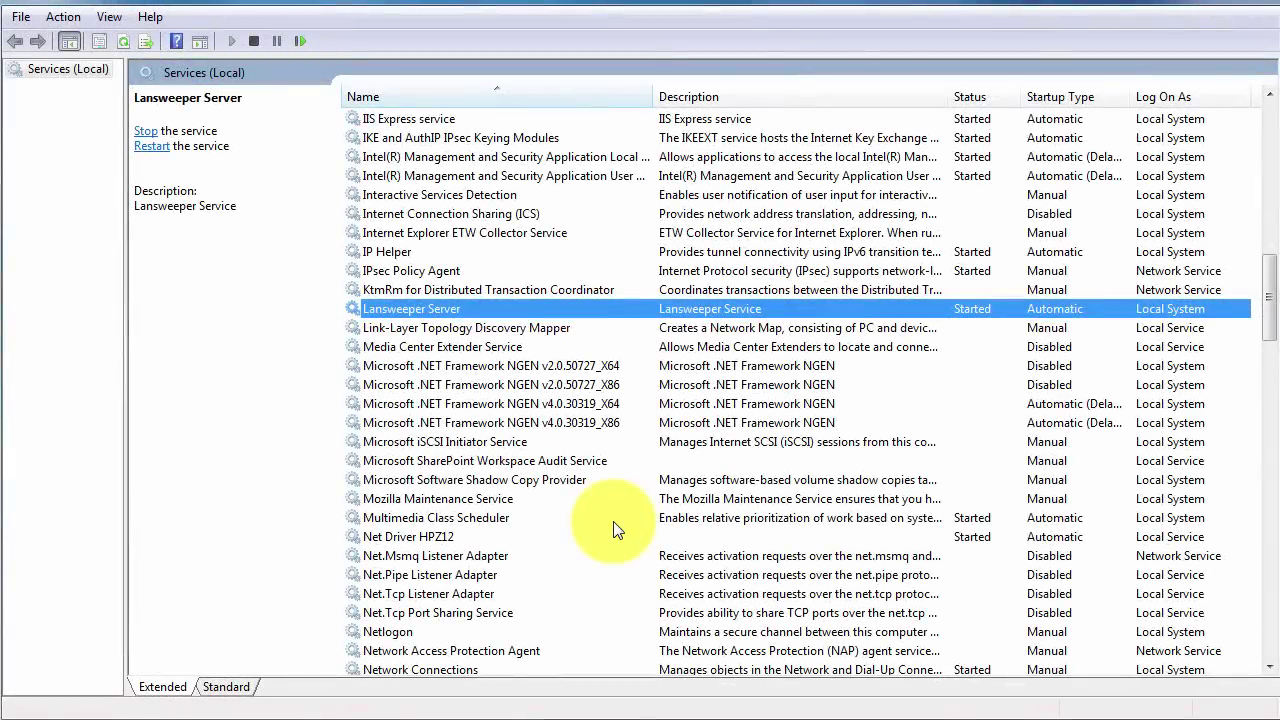
- Stop the Lansweeper Server service and the IIS Express service
{"action": "right_click", "coordinate": [482, 309]}
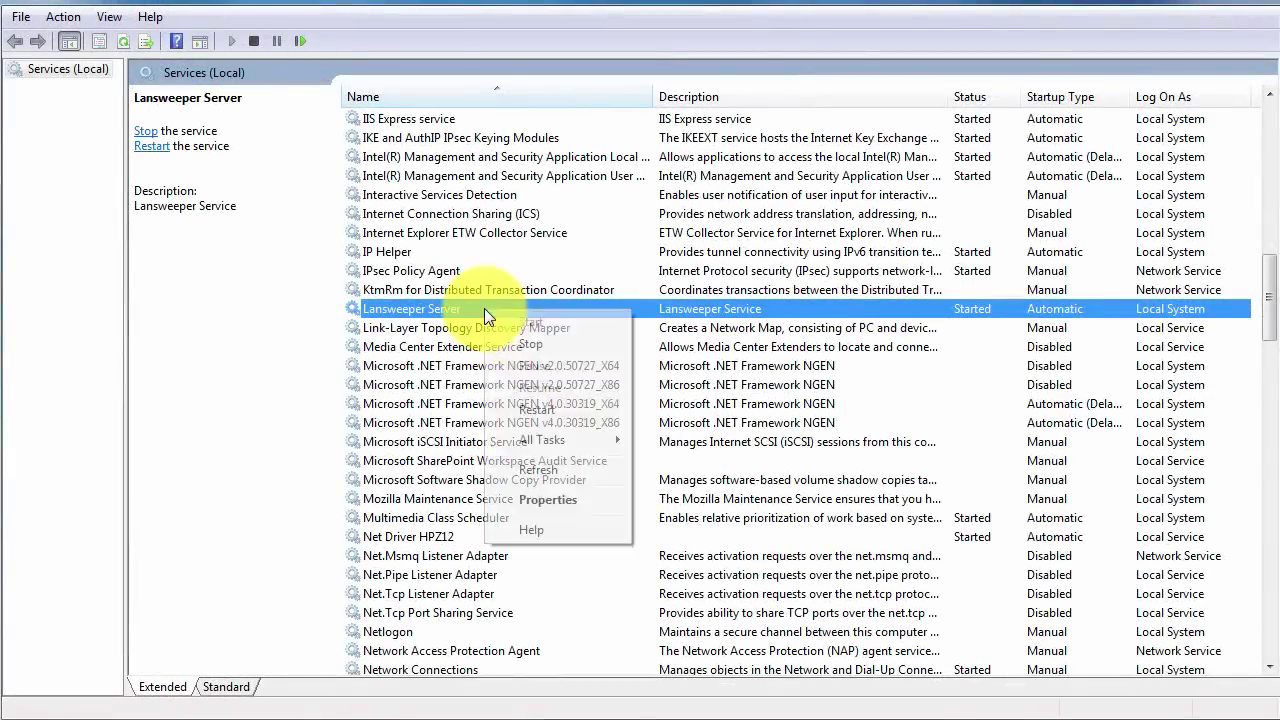
{"action": "left_click", "coordinate": [527, 345]}
{"action": "right_click", "coordinate": [449, 122]}
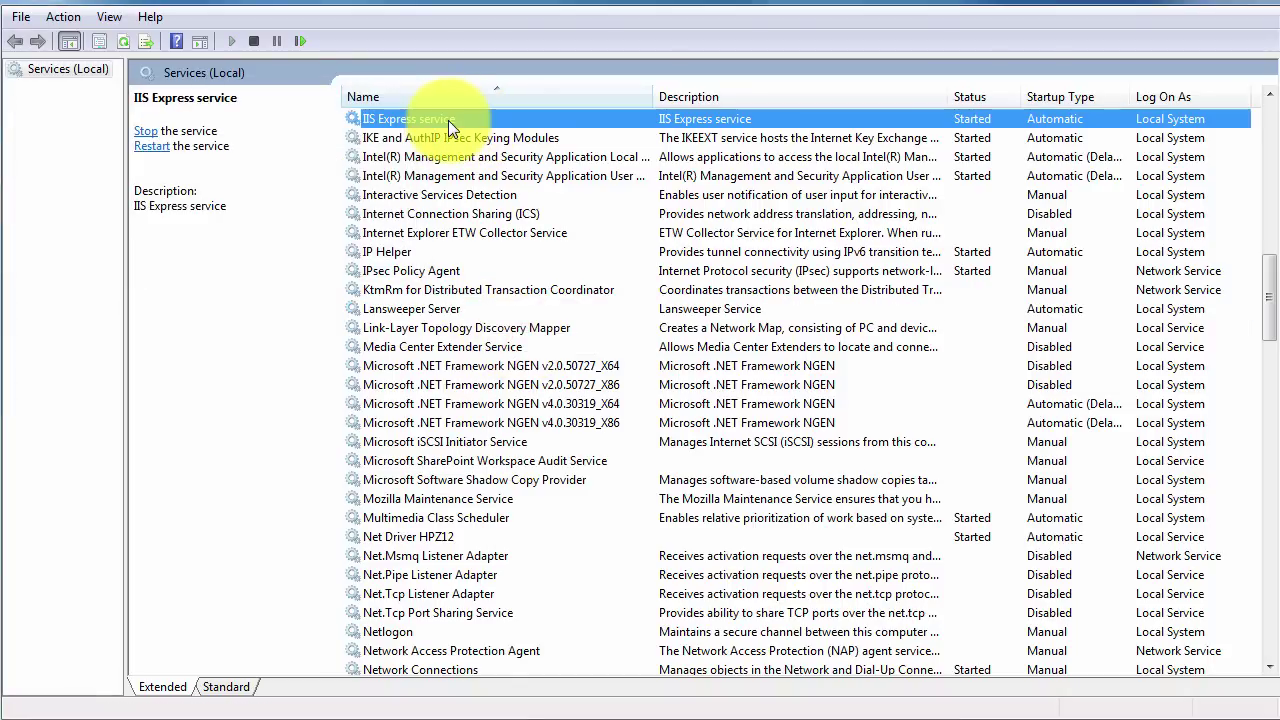
{"action": "left_click", "coordinate": [493, 160]}
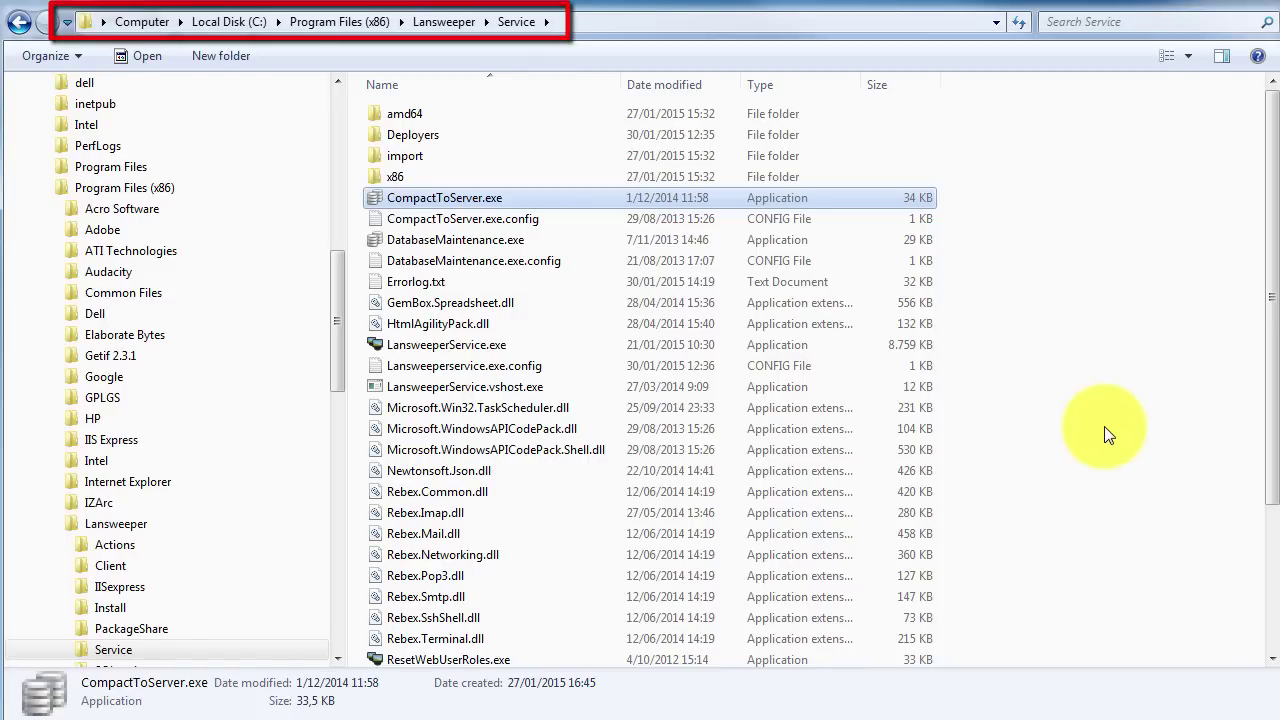
- Run CompactToServer.exe from Lansweeper's Service folder and choose lansweeperdb.sdf in Downloads\Backup as the SQL Compact file
{"action": "left_click", "coordinate": [487, 203]}
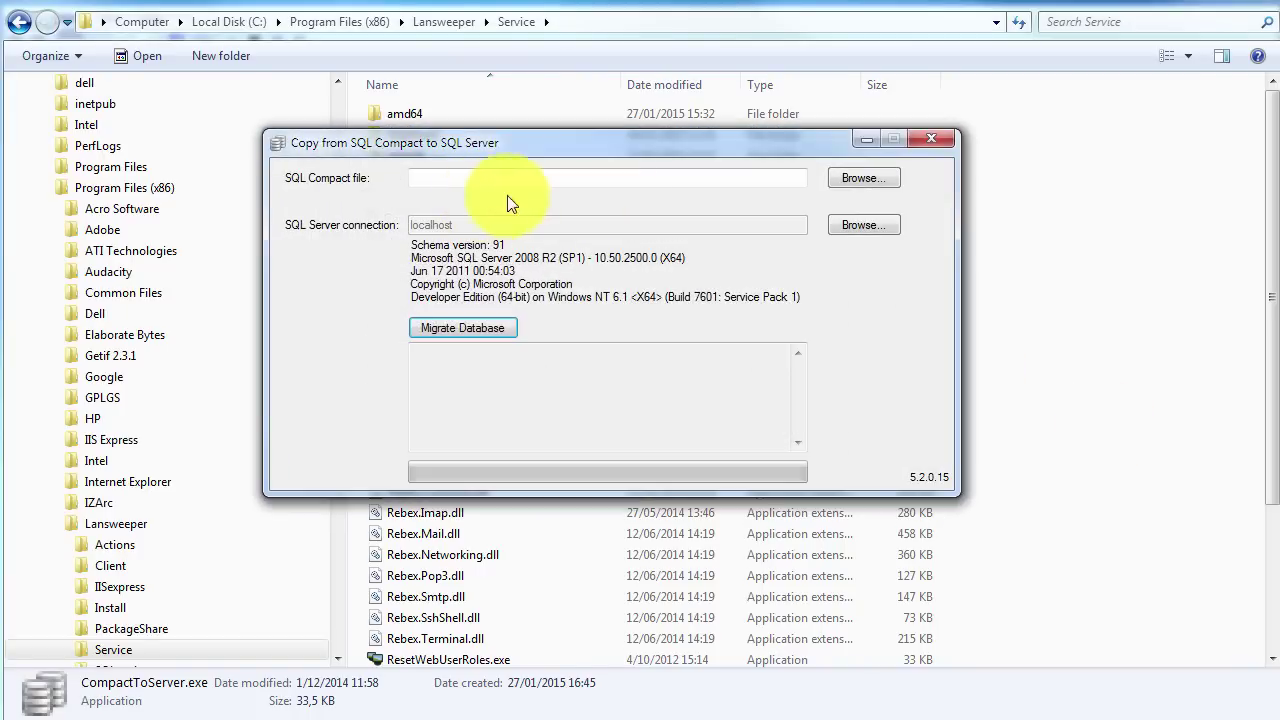
{"action": "left_click", "coordinate": [866, 182]}
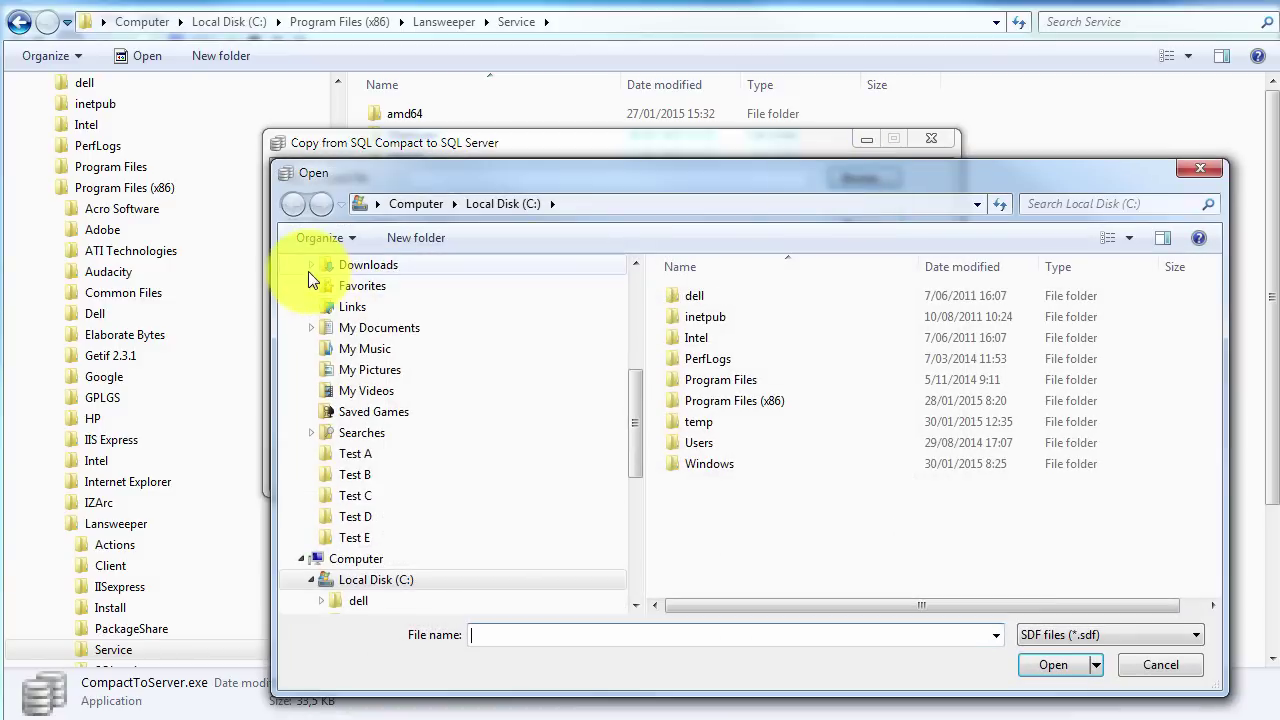
{"action": "left_click", "coordinate": [308, 265]}
{"action": "left_click", "coordinate": [369, 286]}
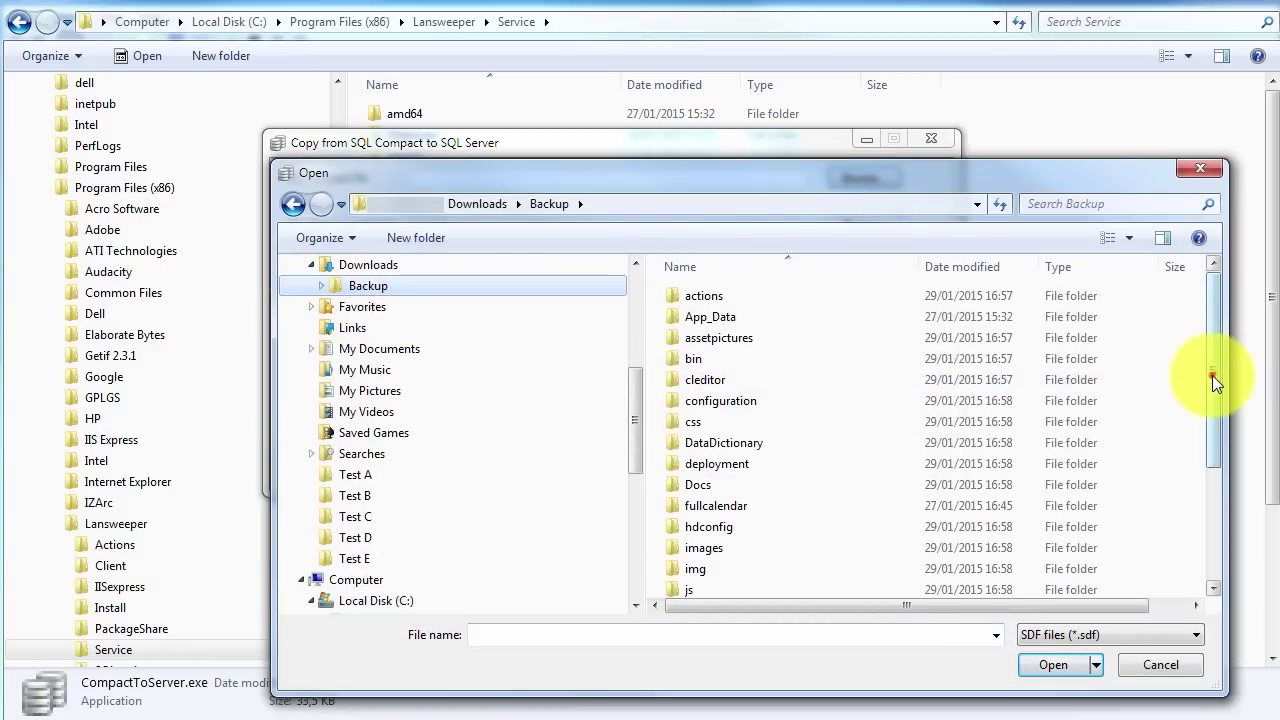
{"action": "left_click_drag", "start_coordinate": [1212, 375], "coordinate": [1213, 532]}
{"action": "left_click", "coordinate": [766, 587]}
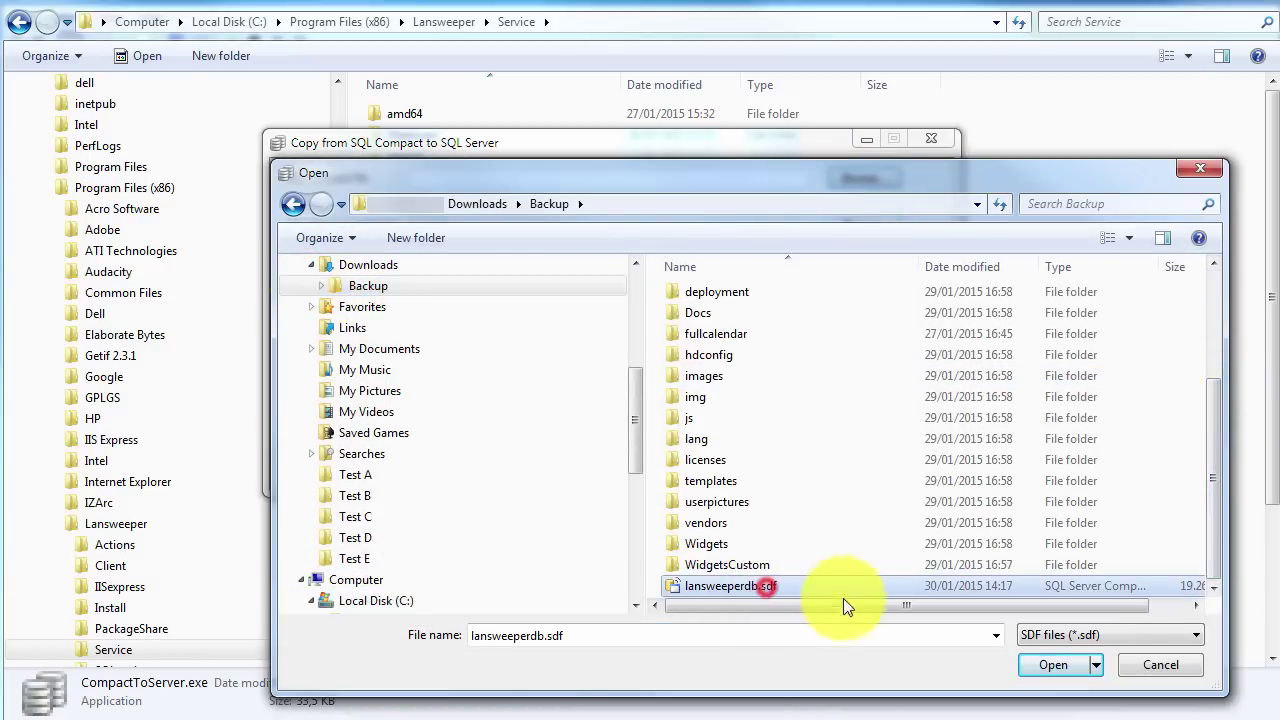
{"action": "left_click", "coordinate": [1055, 664]}
- Connect to SQL Server LAN-001 without Windows authentication, using username lansweeperuser and the account password, and migrate the database
{"action": "left_click", "coordinate": [866, 230]}
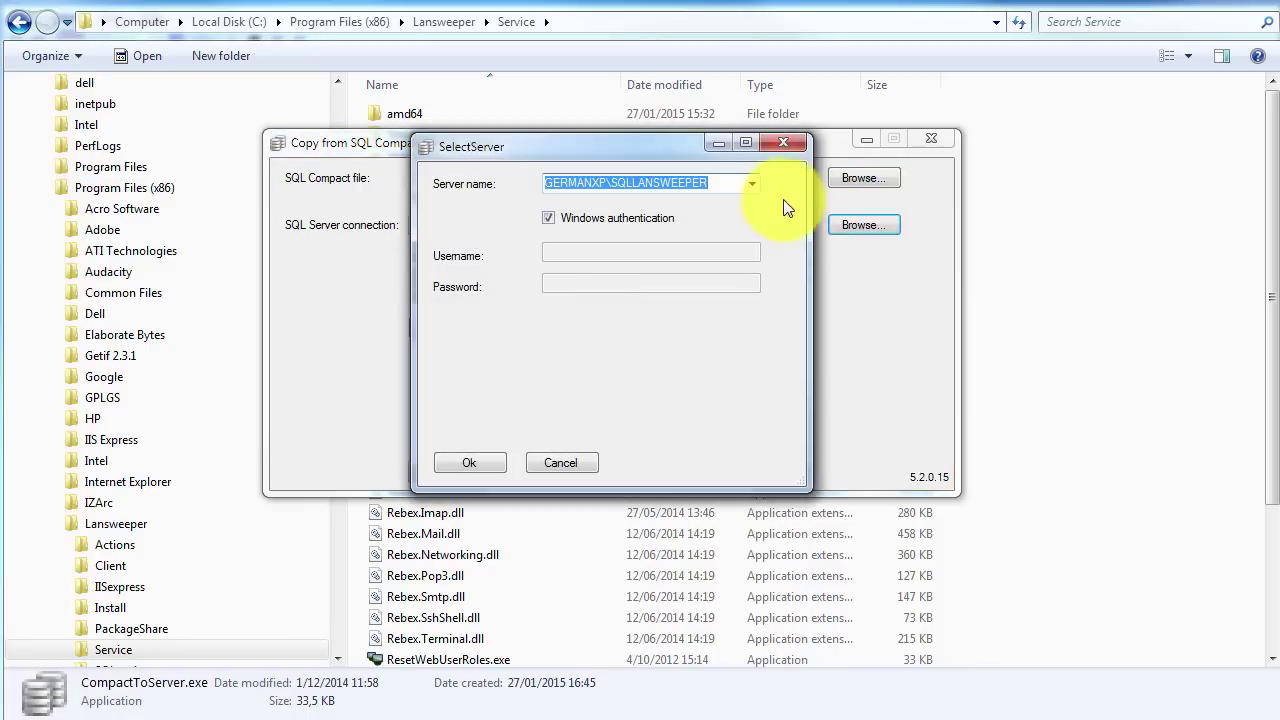
{"action": "left_click", "coordinate": [752, 183]}
{"action": "left_click", "coordinate": [698, 214]}
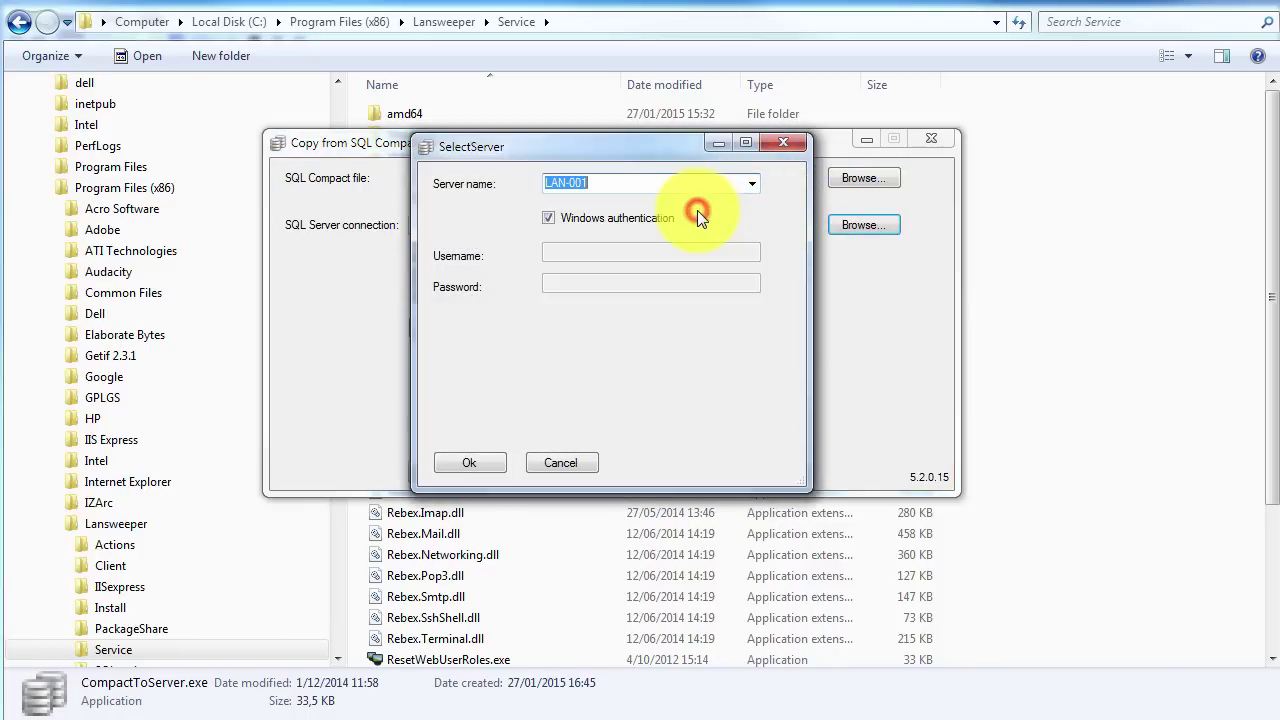
{"action": "left_click", "coordinate": [552, 219]}
{"action": "left_click", "coordinate": [573, 253]}
{"action": "type", "text": "lansweeperuser"}
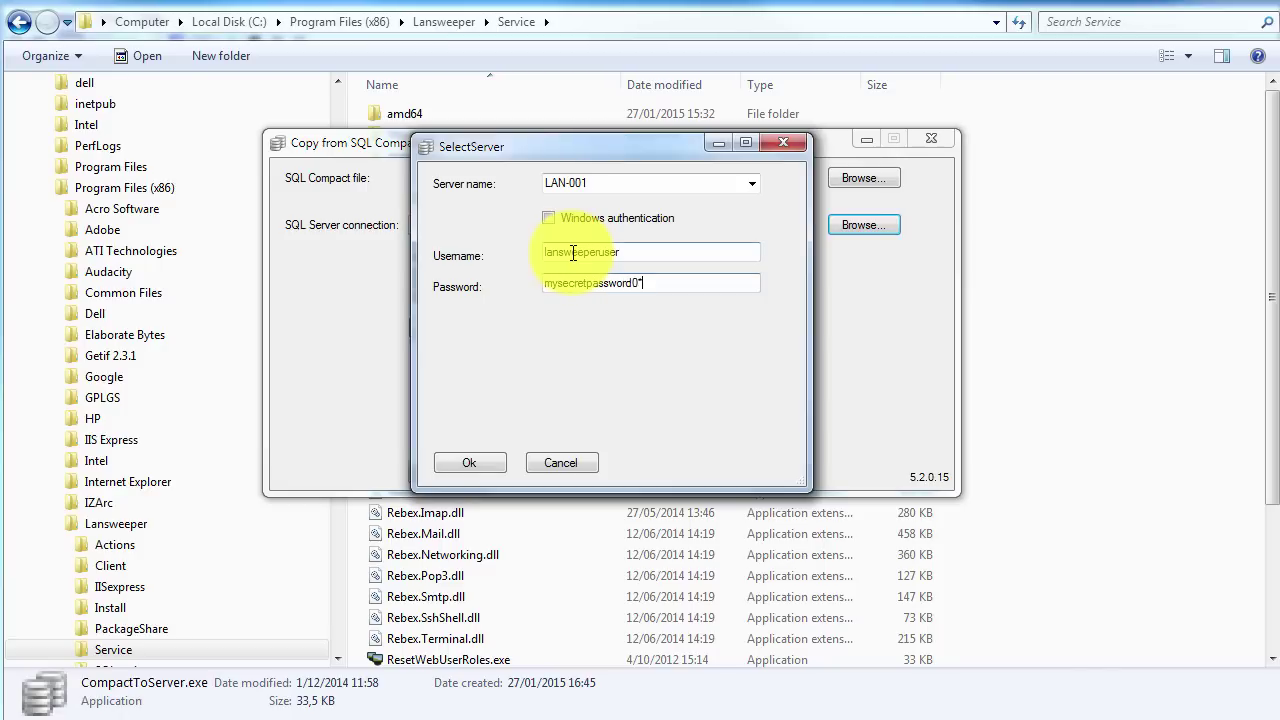
{"action": "left_click", "coordinate": [452, 467]}
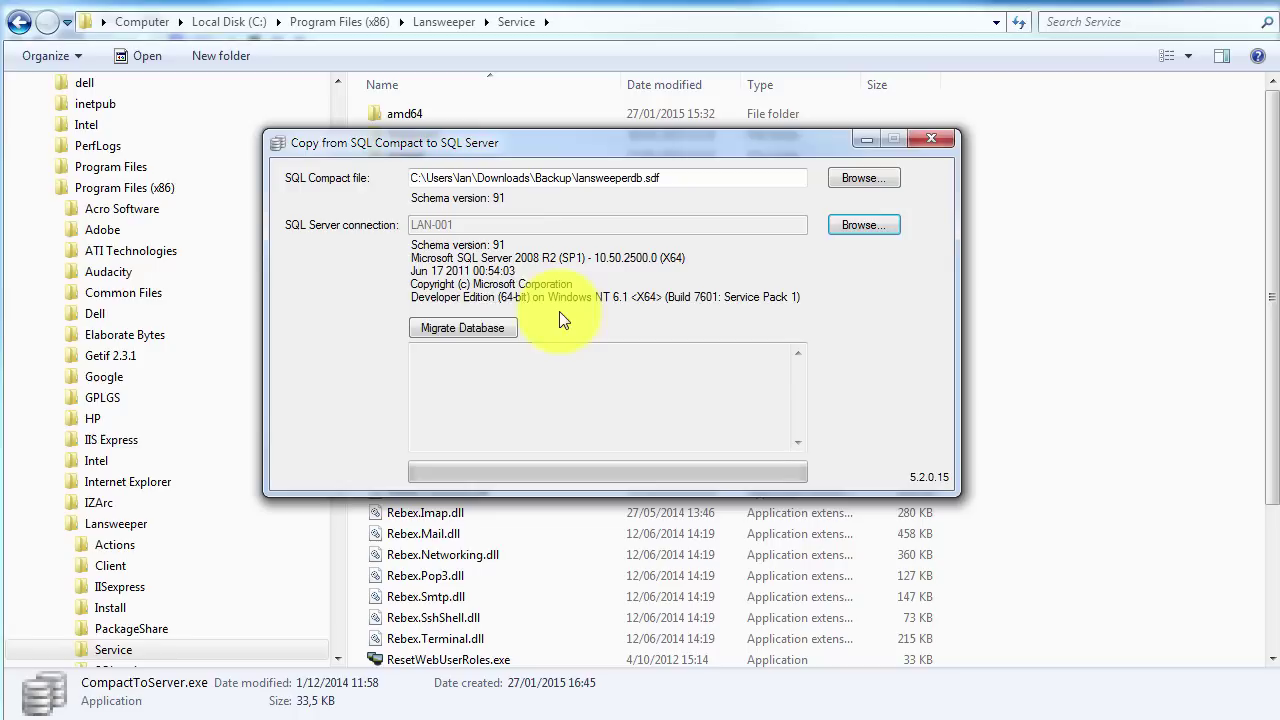
{"action": "left_click", "coordinate": [474, 328]}
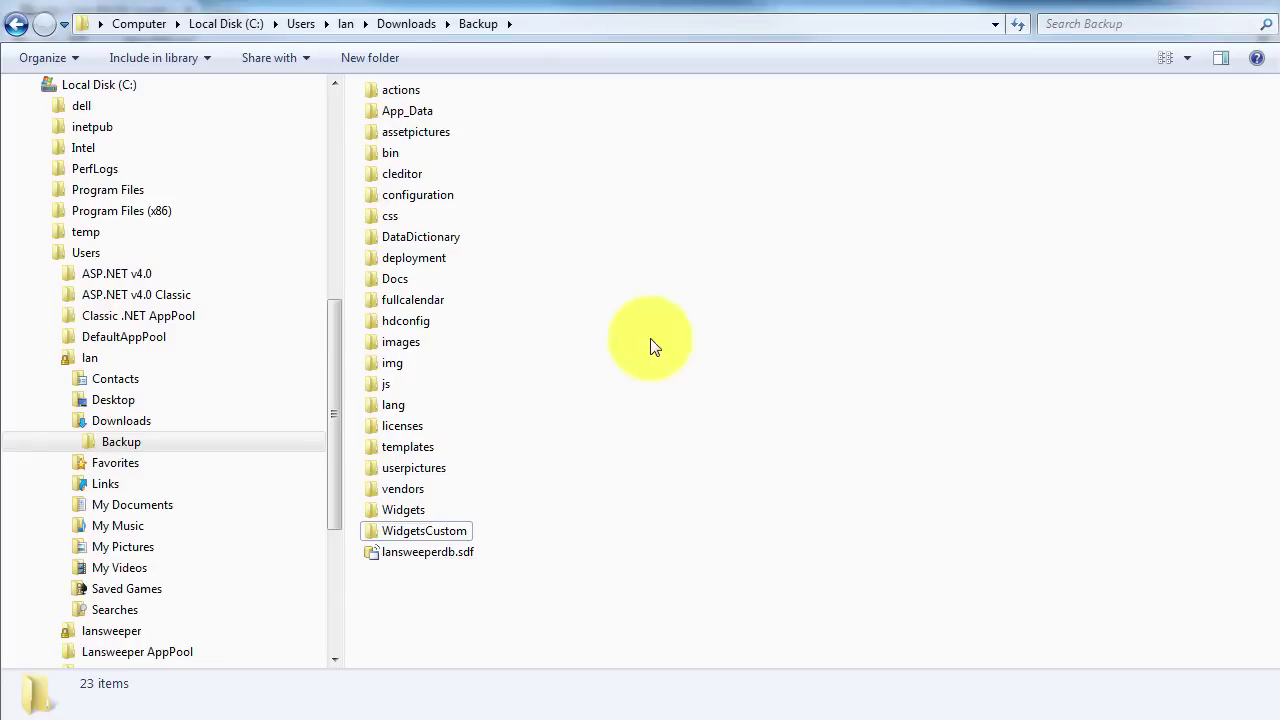
- Copy all folders from actions through WidgetsCustom in Downloads\Backup into Lansweeper's Website folder
{"action": "left_click", "coordinate": [406, 93]}
{"action": "left_click", "coordinate": [434, 533], "text": "shift"}
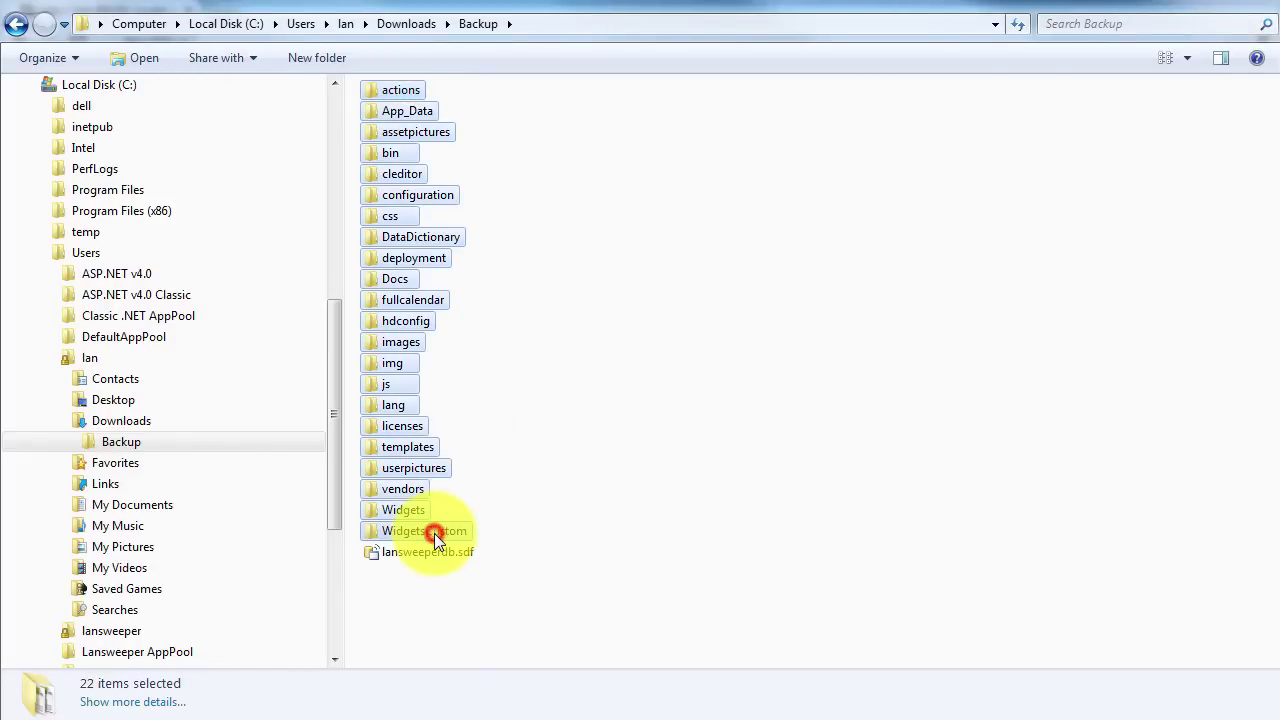
{"action": "right_click", "coordinate": [434, 533]}
{"action": "left_click", "coordinate": [506, 656]}
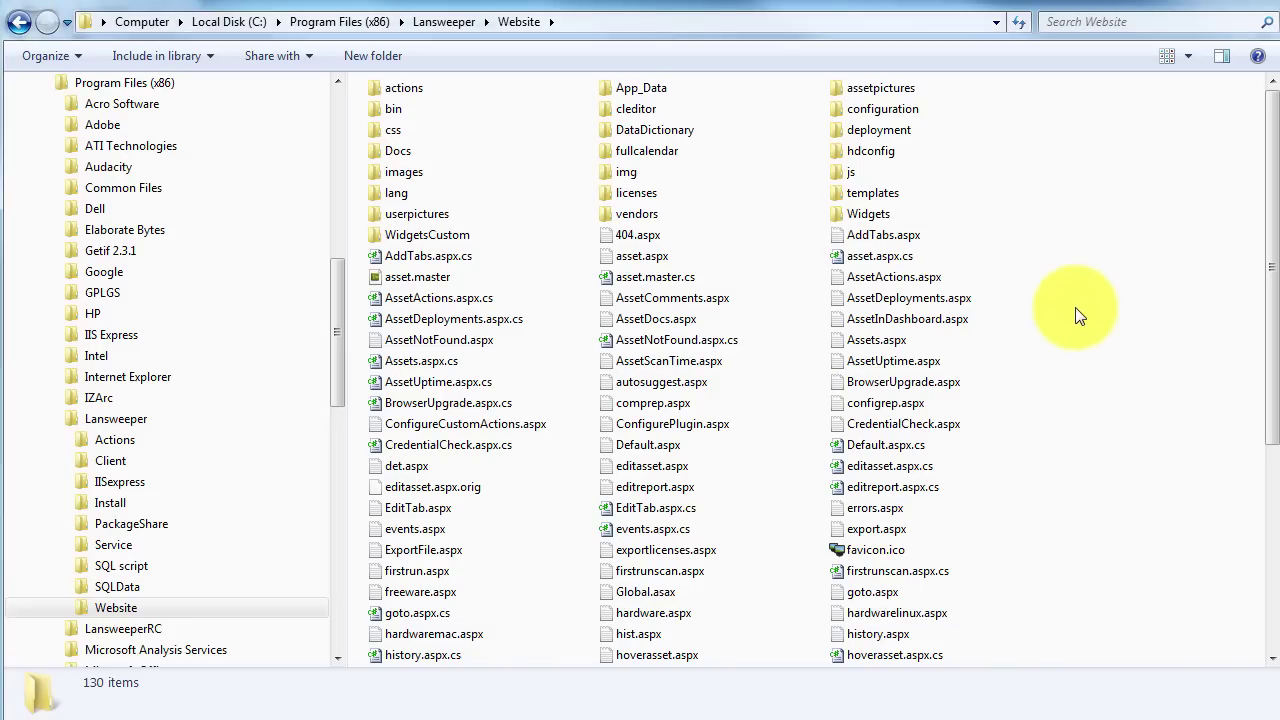
{"action": "right_click", "coordinate": [1076, 308]}
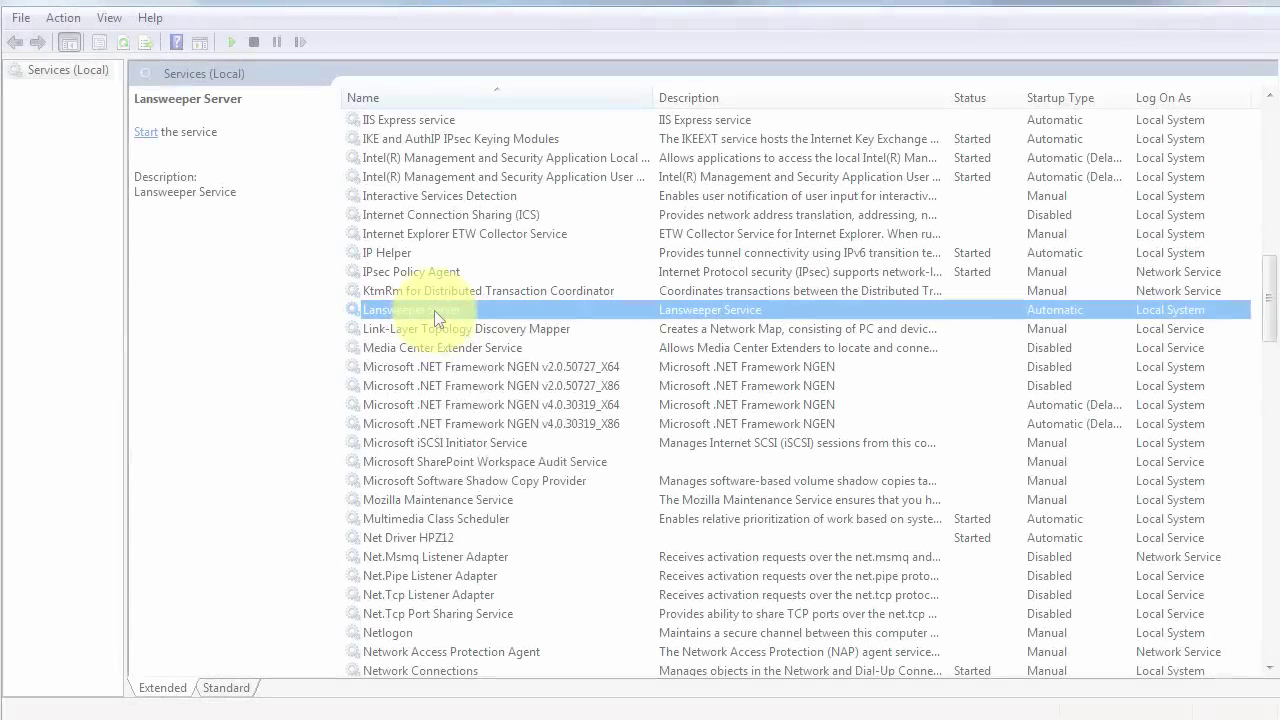
- Start the Lansweeper Server service and the IIS Express service
{"action": "right_click", "coordinate": [463, 313]}
{"action": "left_click", "coordinate": [480, 324]}
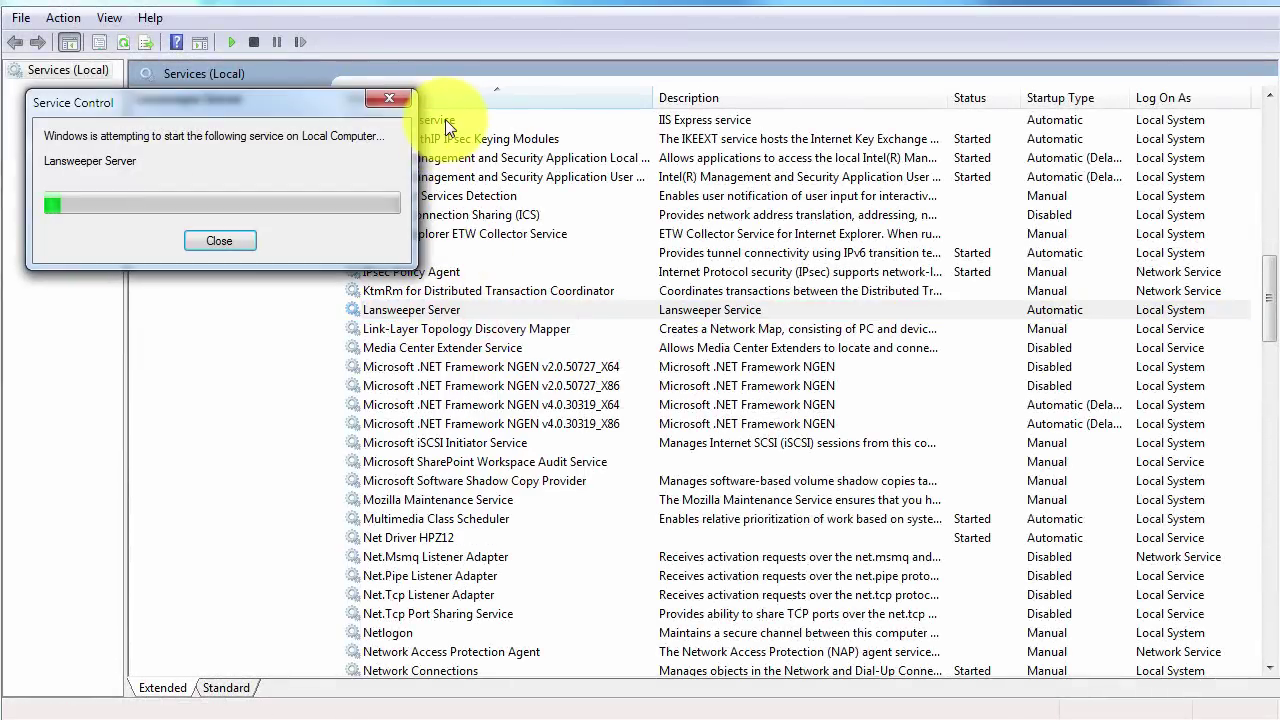
{"action": "right_click", "coordinate": [459, 119]}
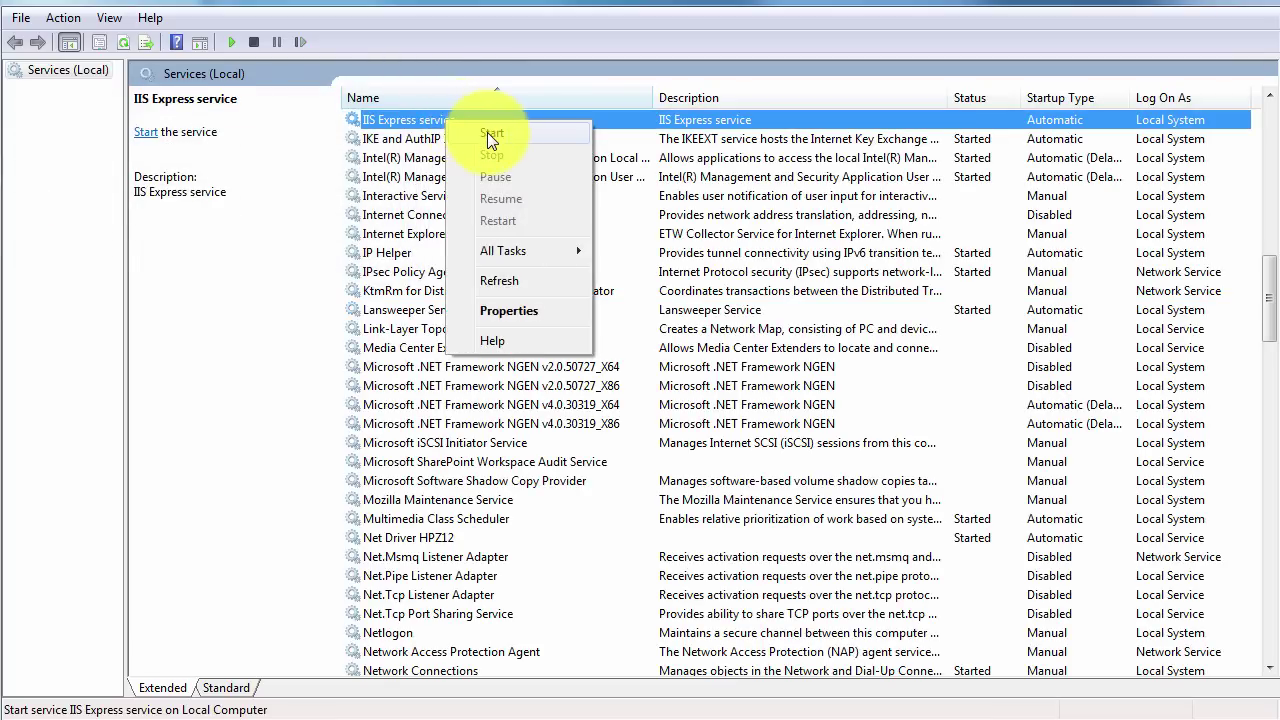
{"action": "left_click", "coordinate": [487, 134]}
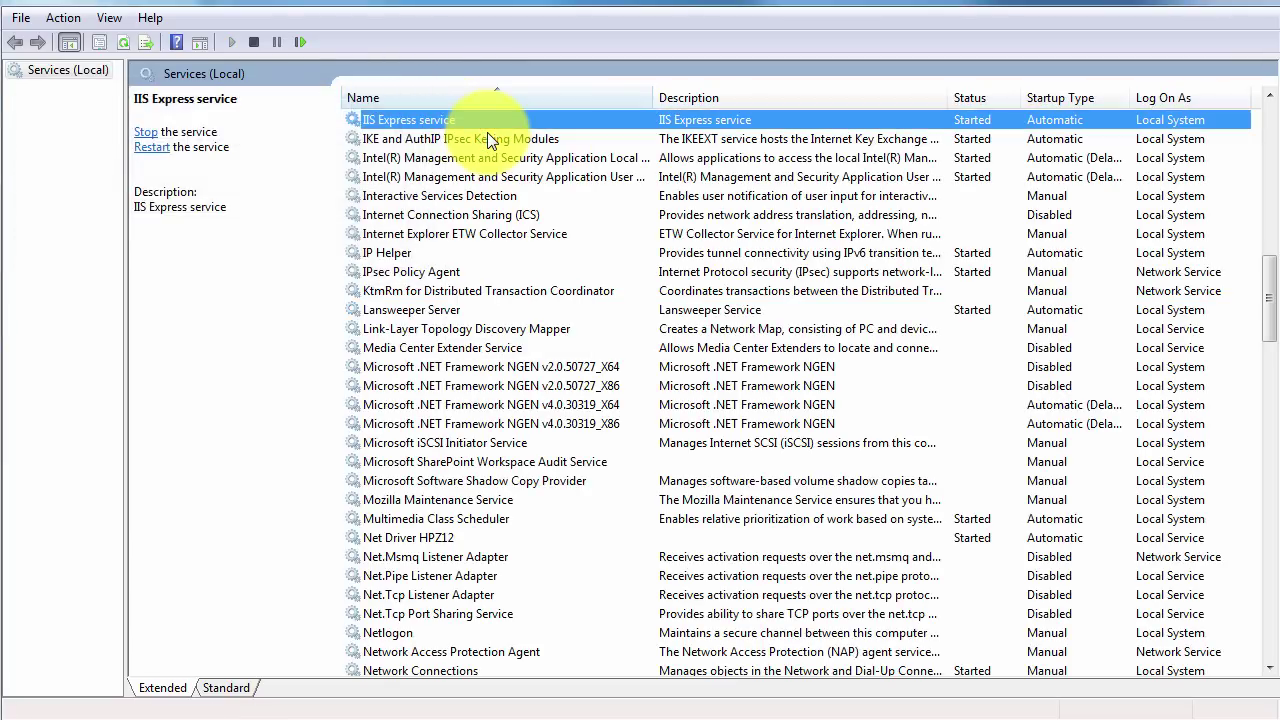
- Switch to Chrome, load the Lansweeper web console at lan-001:81 and check the current database on the Your License configuration page
{"action": "key", "text": "alt+Tab"}
{"action": "left_click", "coordinate": [243, 34]}
{"action": "key", "text": "Return"}
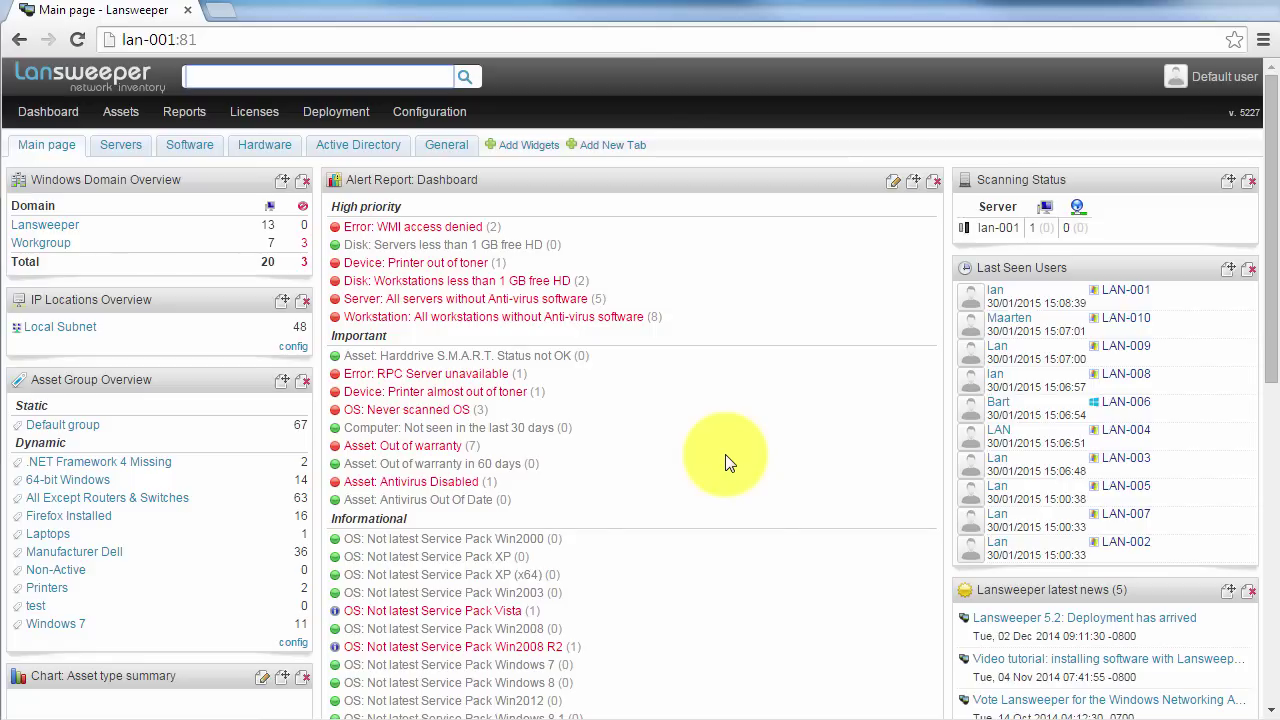
{"action": "mouse_move", "coordinate": [471, 114]}
{"action": "left_click", "coordinate": [463, 164]}
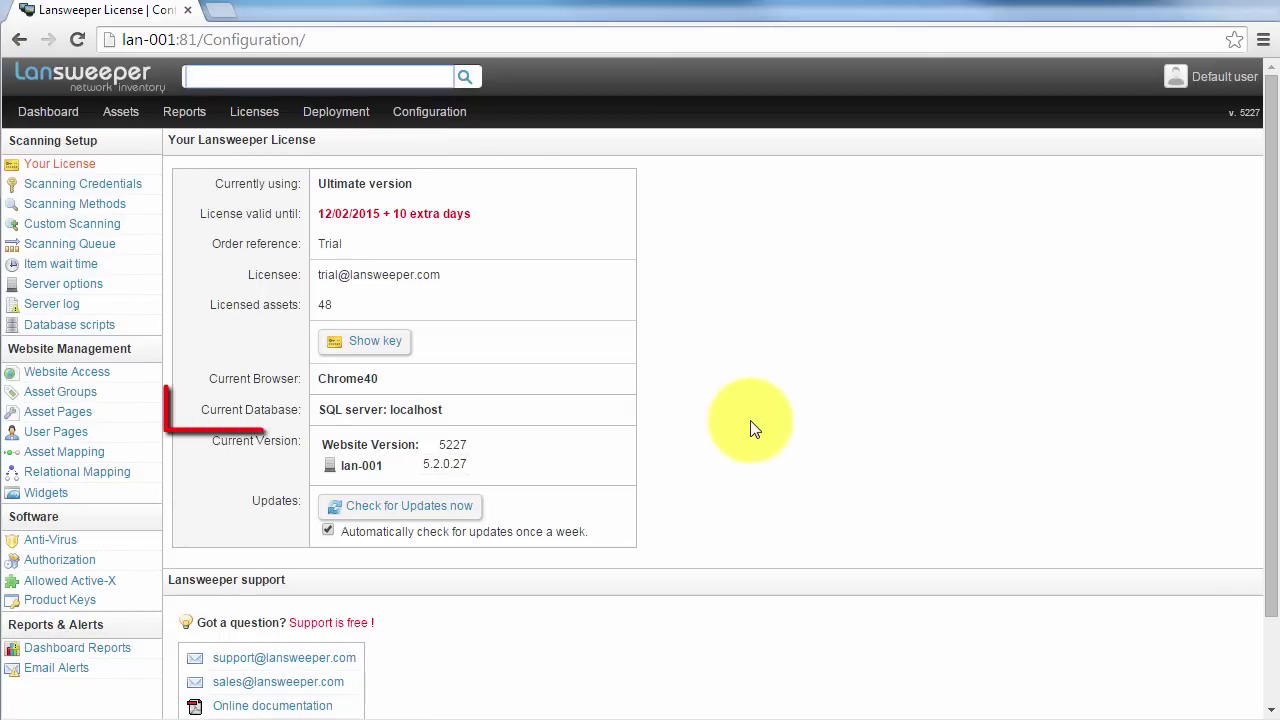